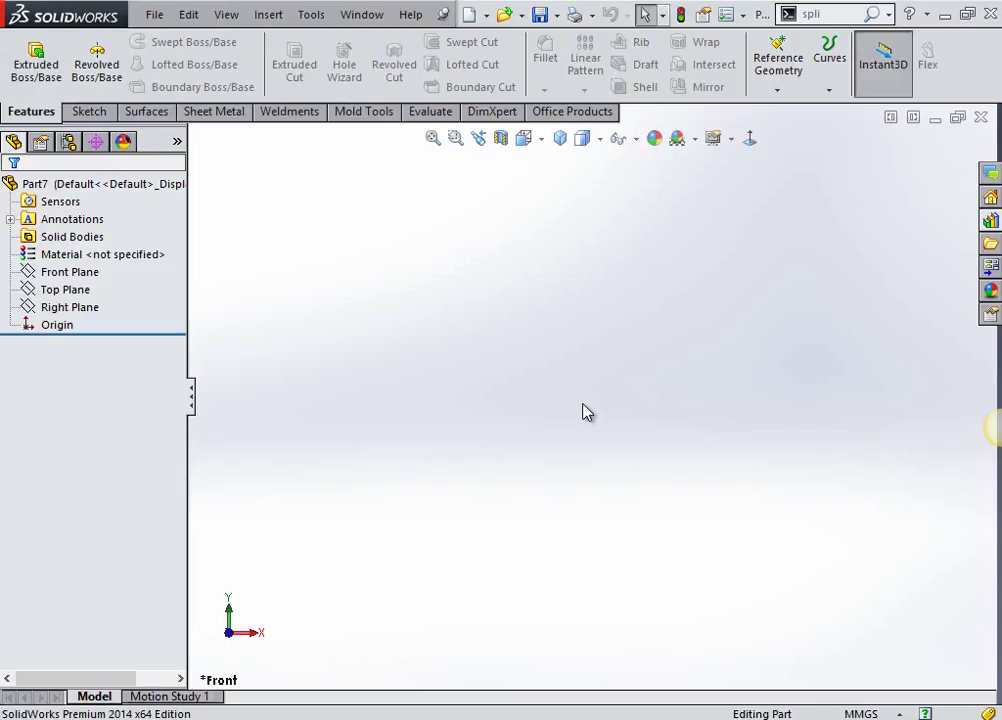
Sketch an 80 mm diameter circle at the origin on the Top Plane
{"action": "left_click", "coordinate": [65, 289]}
{"action": "left_click", "coordinate": [141, 263]}
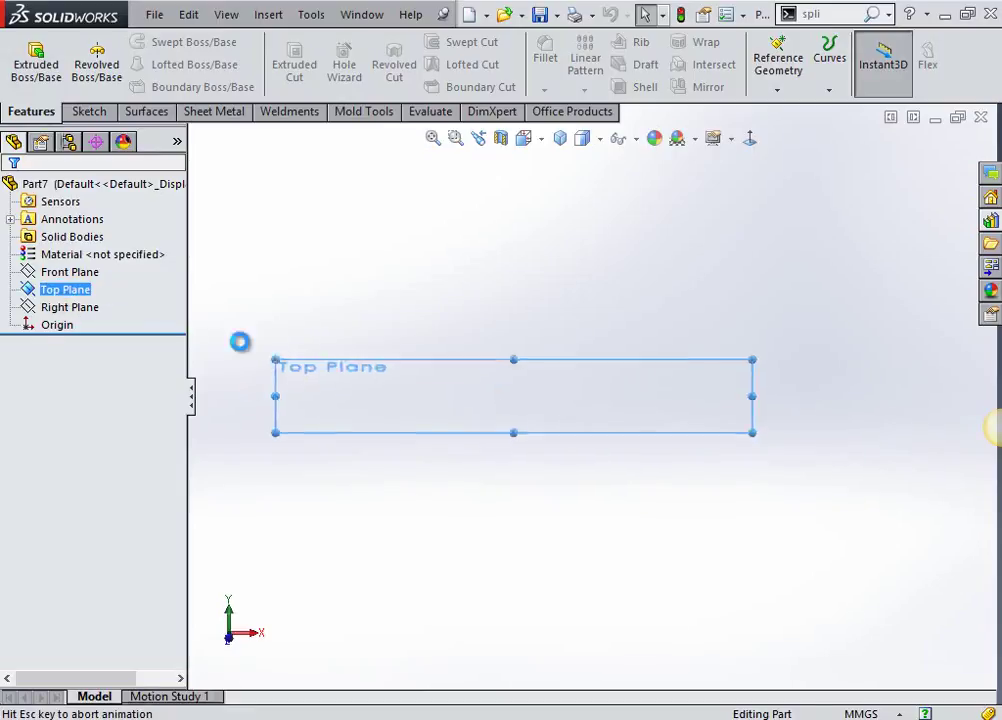
{"action": "right_click_drag", "start_coordinate": [315, 470], "coordinate": [398, 394]}
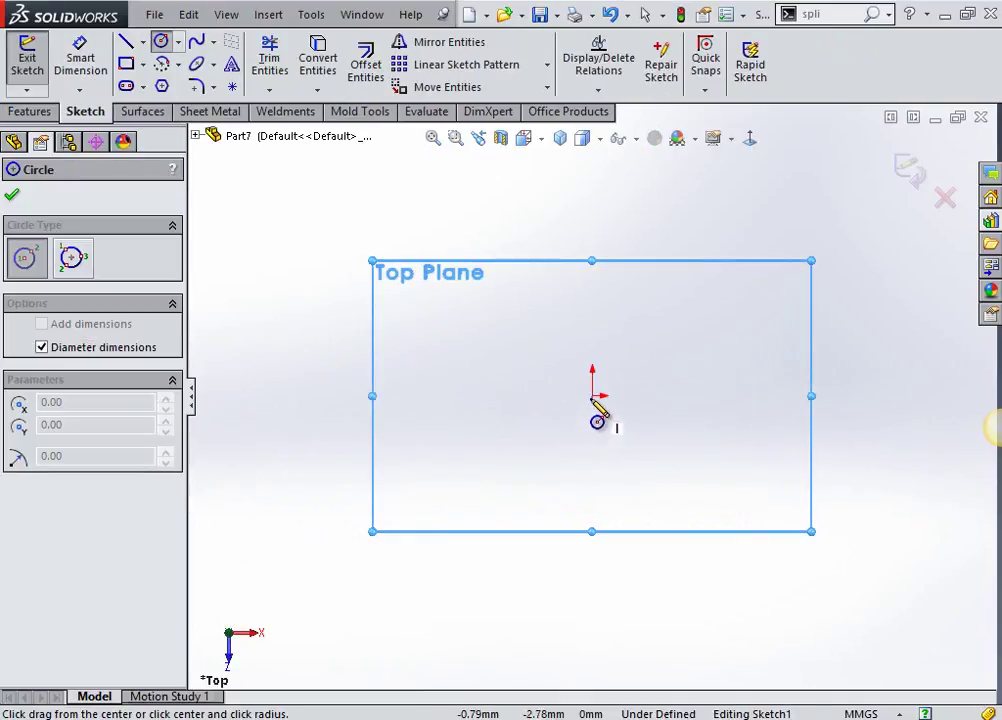
{"action": "left_click", "coordinate": [592, 397]}
{"action": "type", "text": "80"}
{"action": "key", "text": "Return"}
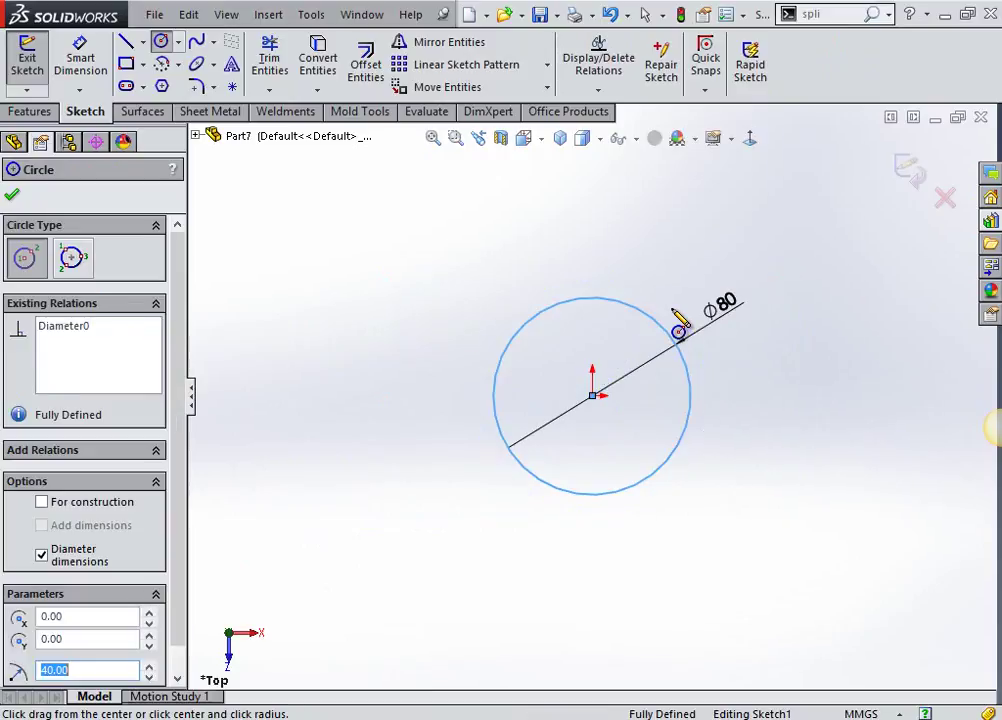
{"action": "key", "text": "Escape"}
Extrude the circle 60 mm into a solid cylinder
{"action": "left_click", "coordinate": [30, 111]}
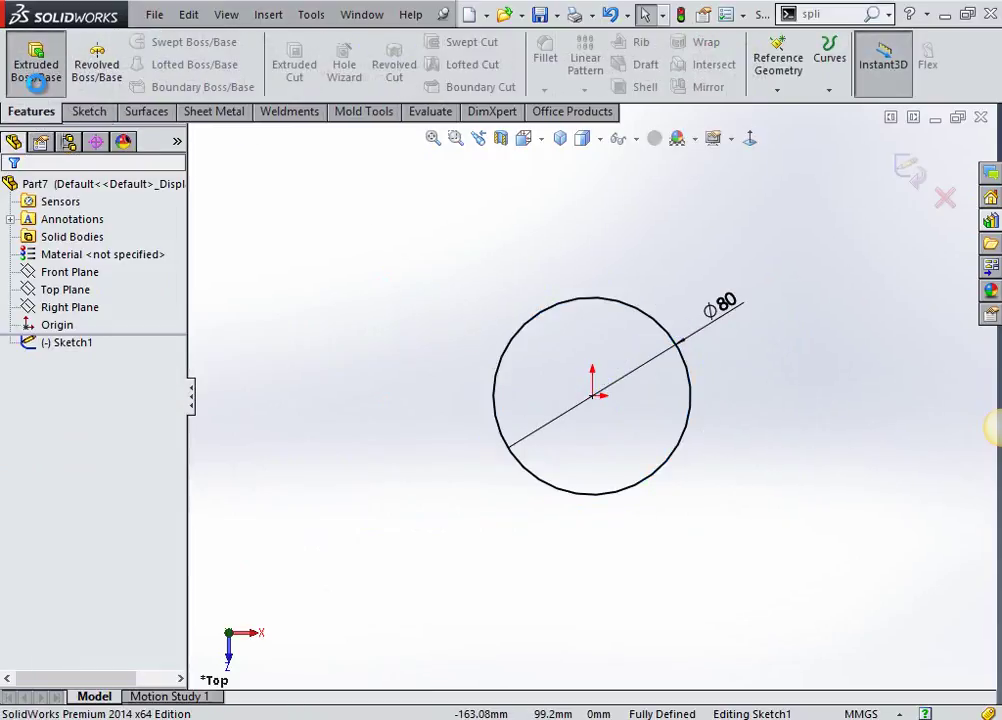
{"action": "left_click", "coordinate": [35, 57]}
{"action": "type", "text": "60"}
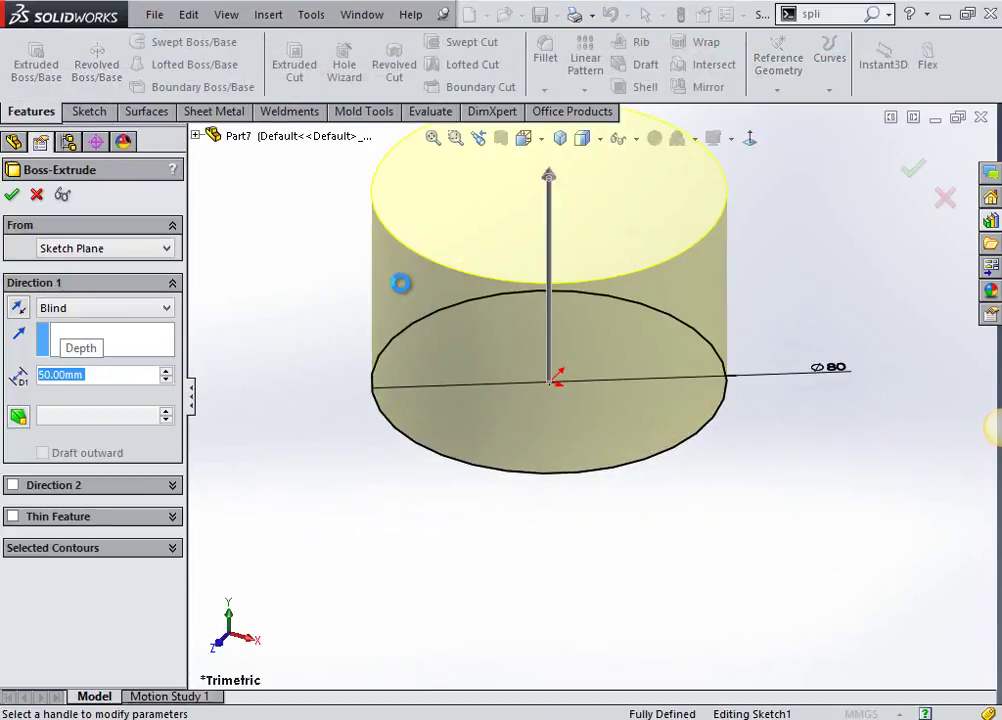
{"action": "key", "text": "Return"}
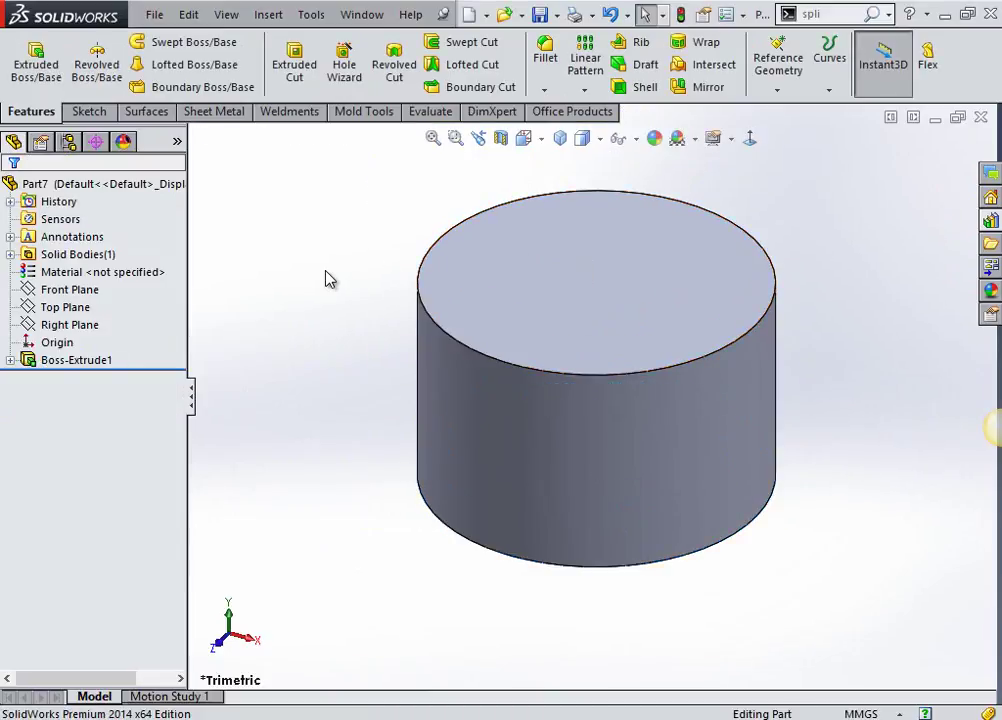
On the cylinder's top face, draw a vertical centre line and two slanted lines from centre to rim
{"action": "left_click", "coordinate": [532, 291]}
{"action": "left_click", "coordinate": [603, 230]}
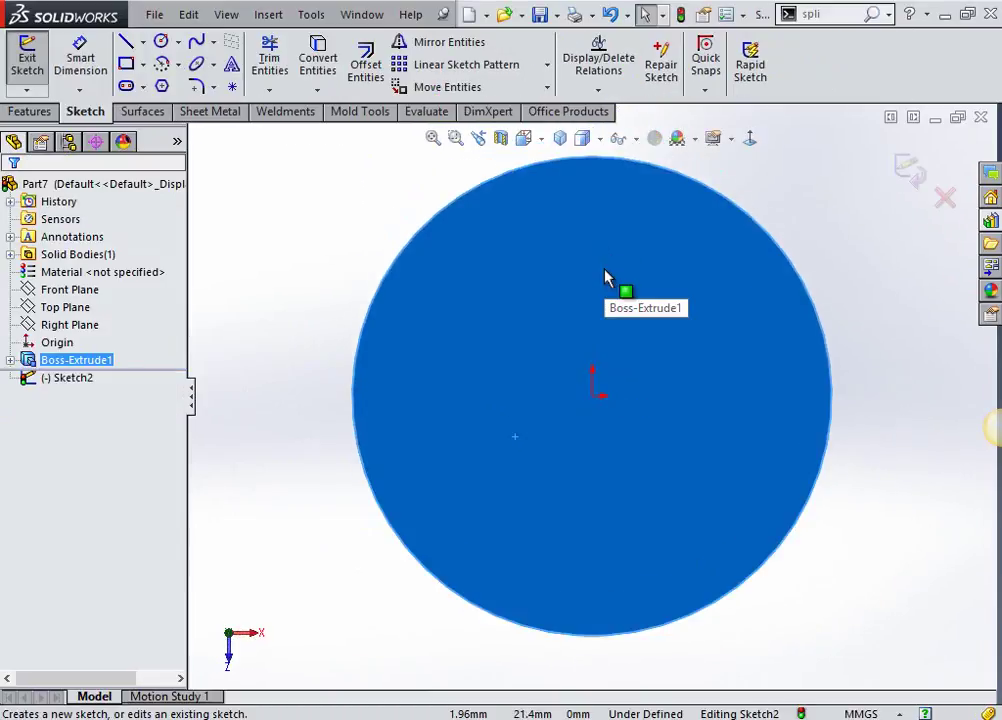
{"action": "mouse_move", "coordinate": [843, 494]}
{"action": "right_mouse_down"}
{"action": "mouse_move", "coordinate": [840, 472]}
{"action": "mouse_move", "coordinate": [725, 503]}
{"action": "right_mouse_up"}
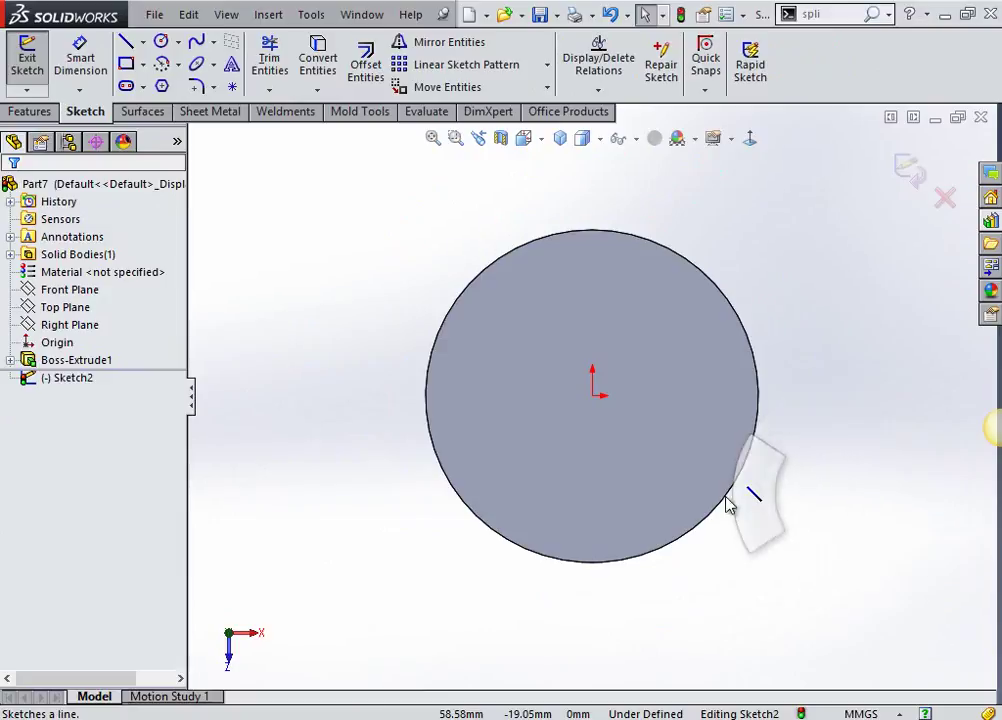
{"action": "left_click", "coordinate": [593, 396]}
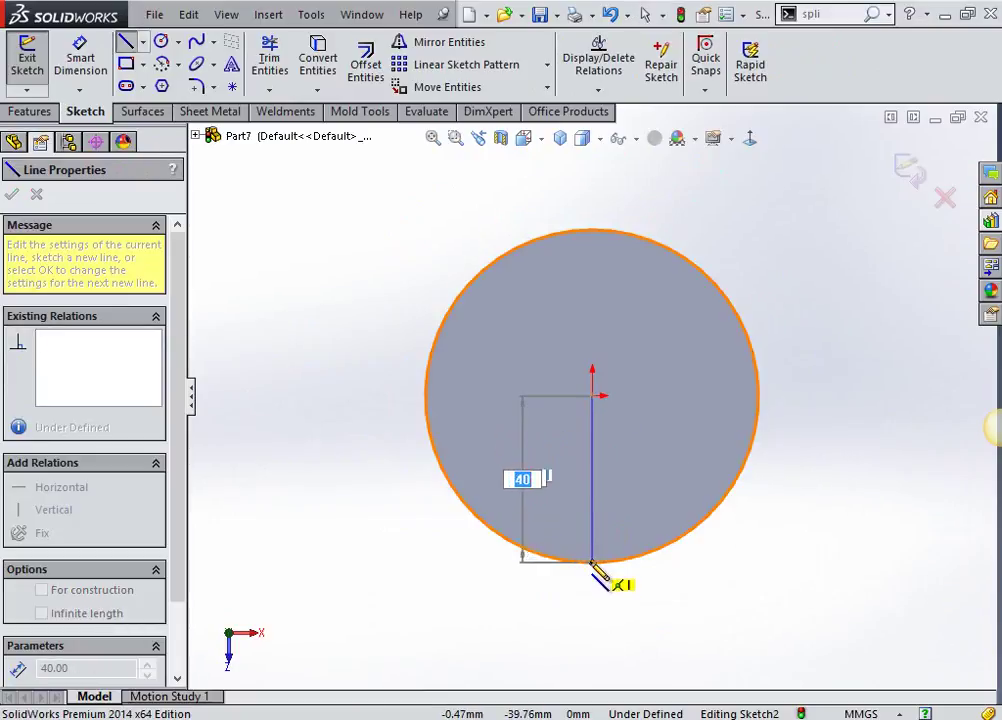
{"action": "left_click", "coordinate": [593, 560]}
{"action": "key", "text": "Escape"}
{"action": "scroll", "coordinate": [655, 525], "scroll_direction": "down", "scroll_amount": 2}
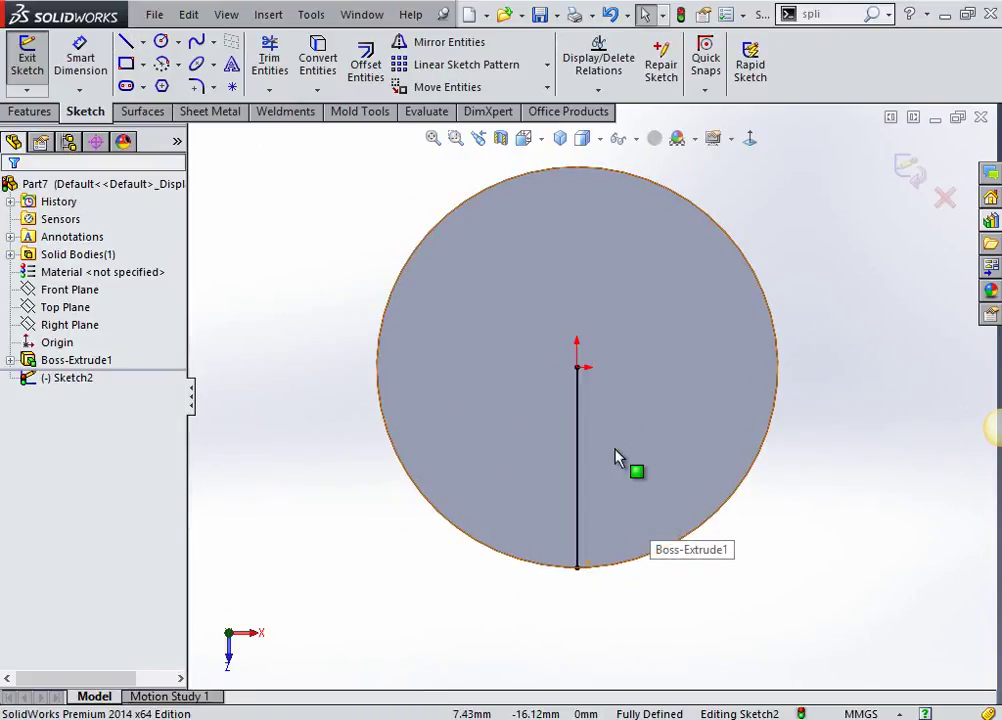
{"action": "key", "text": "Return"}
{"action": "left_click", "coordinate": [577, 368]}
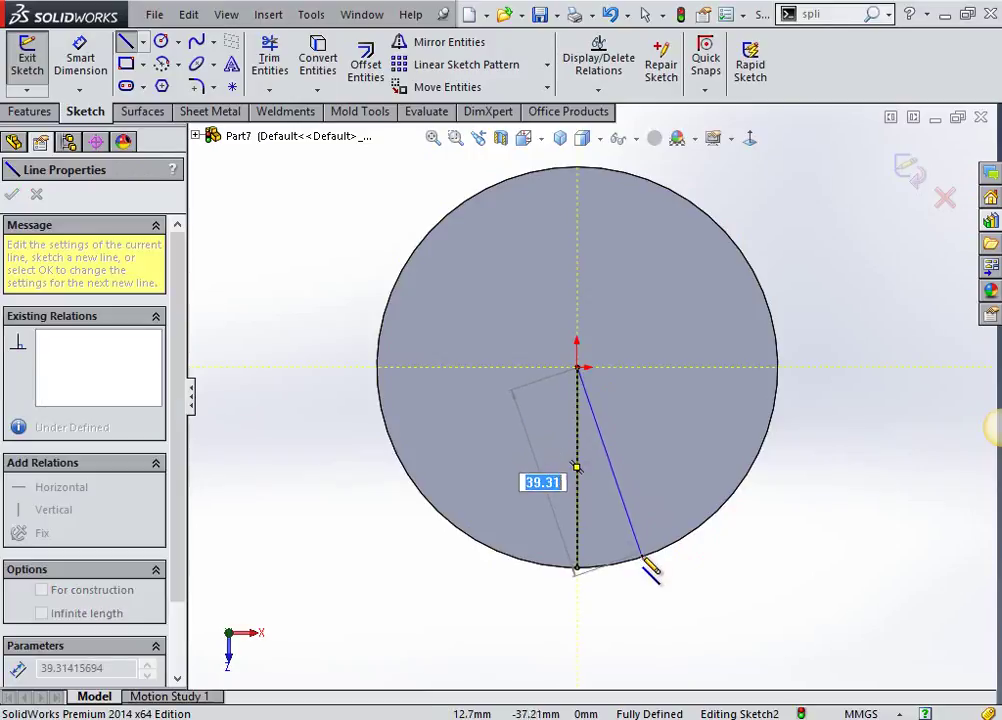
{"action": "left_click", "coordinate": [641, 556]}
{"action": "key", "text": "Escape"}
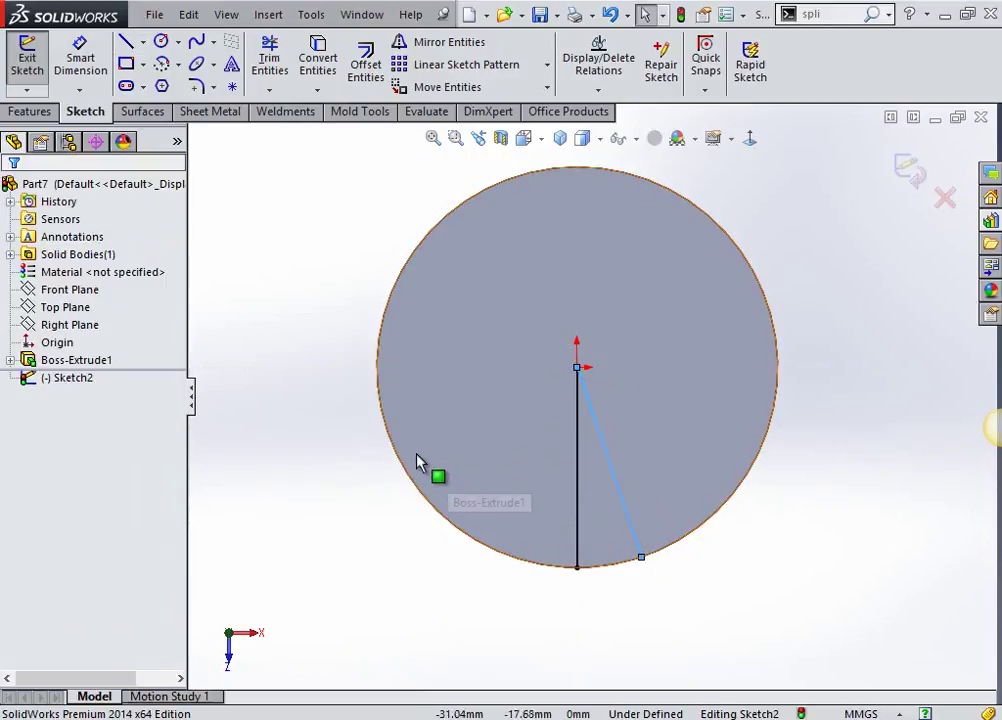
{"action": "key", "text": "Return"}
{"action": "left_click", "coordinate": [577, 368]}
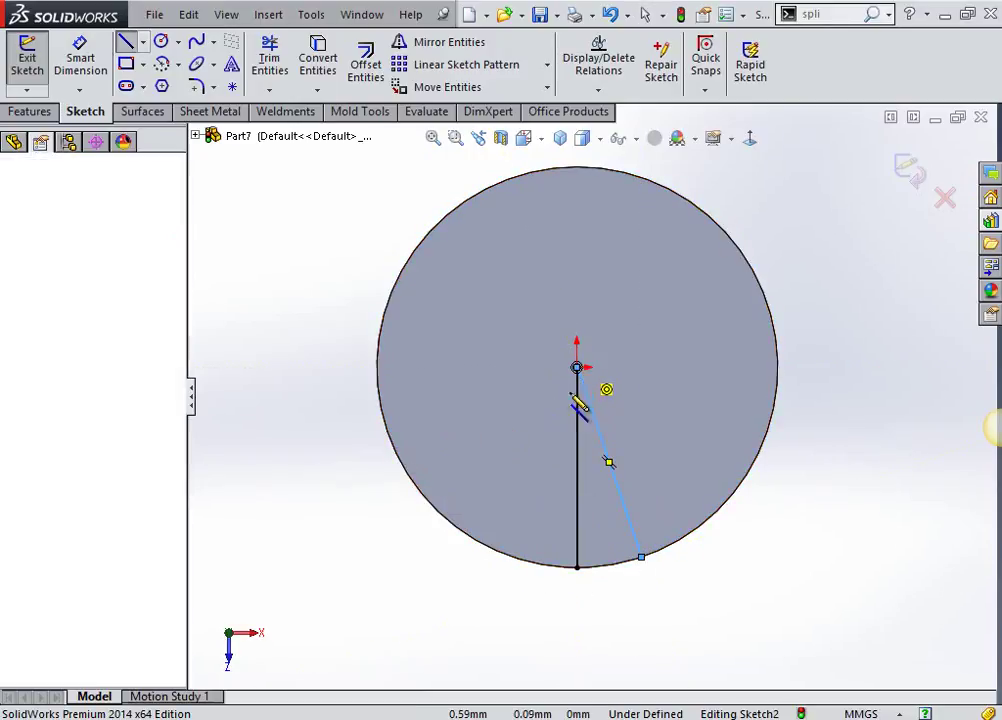
{"action": "left_click", "coordinate": [524, 560]}
{"action": "key", "text": "Escape"}
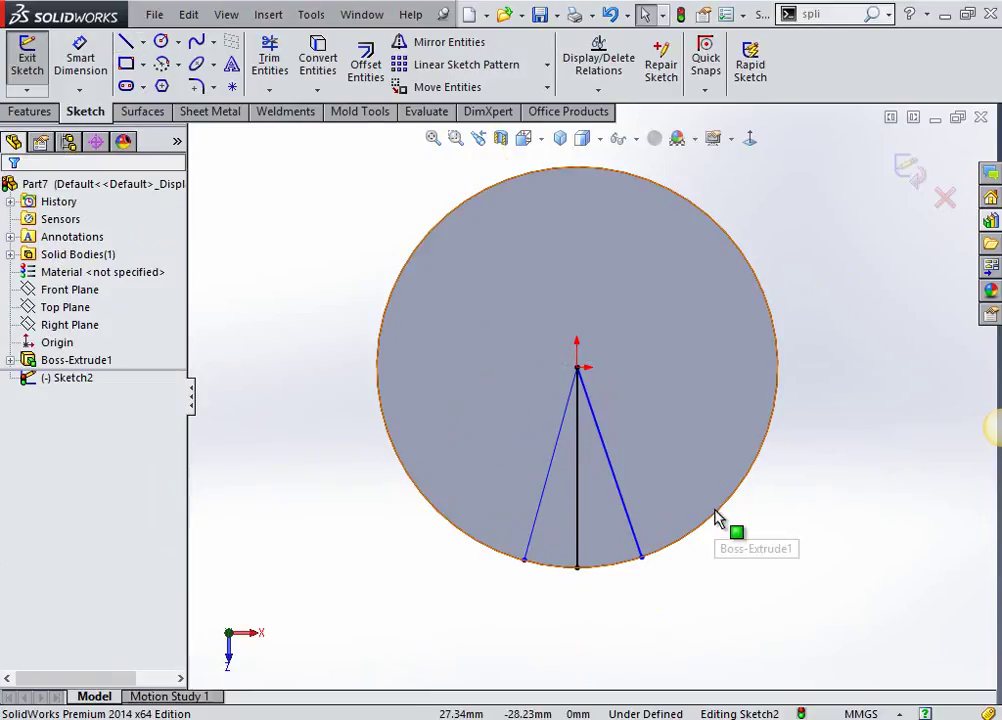
Make the centre line construction and the slanted lines symmetric about it
{"action": "left_click", "coordinate": [578, 470]}
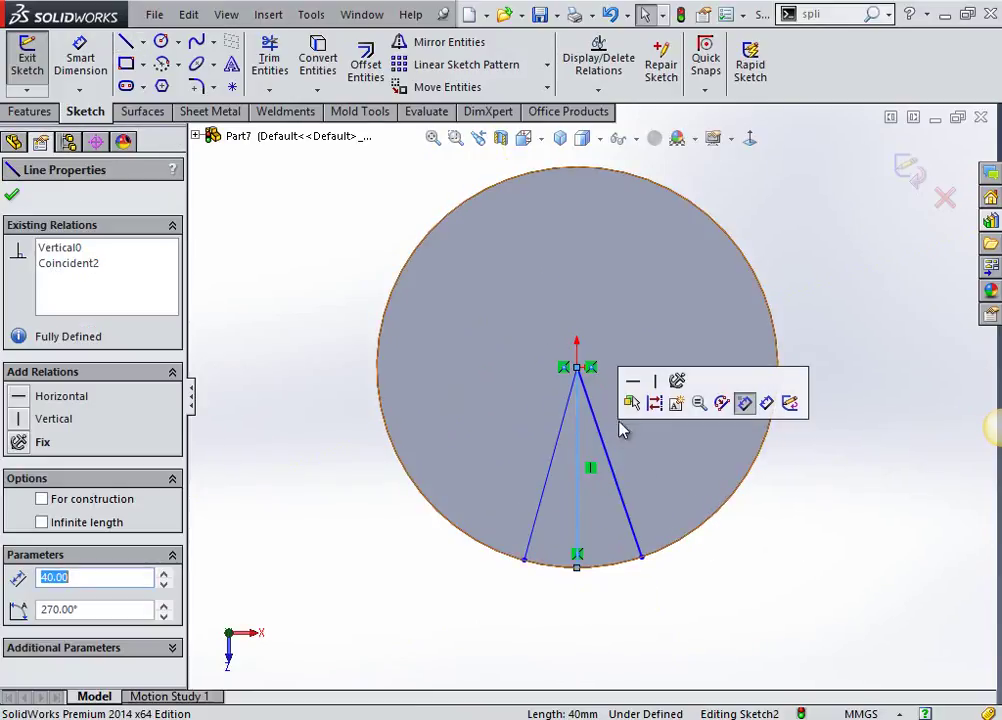
{"action": "left_click", "coordinate": [636, 403]}
{"action": "left_click", "coordinate": [602, 447]}
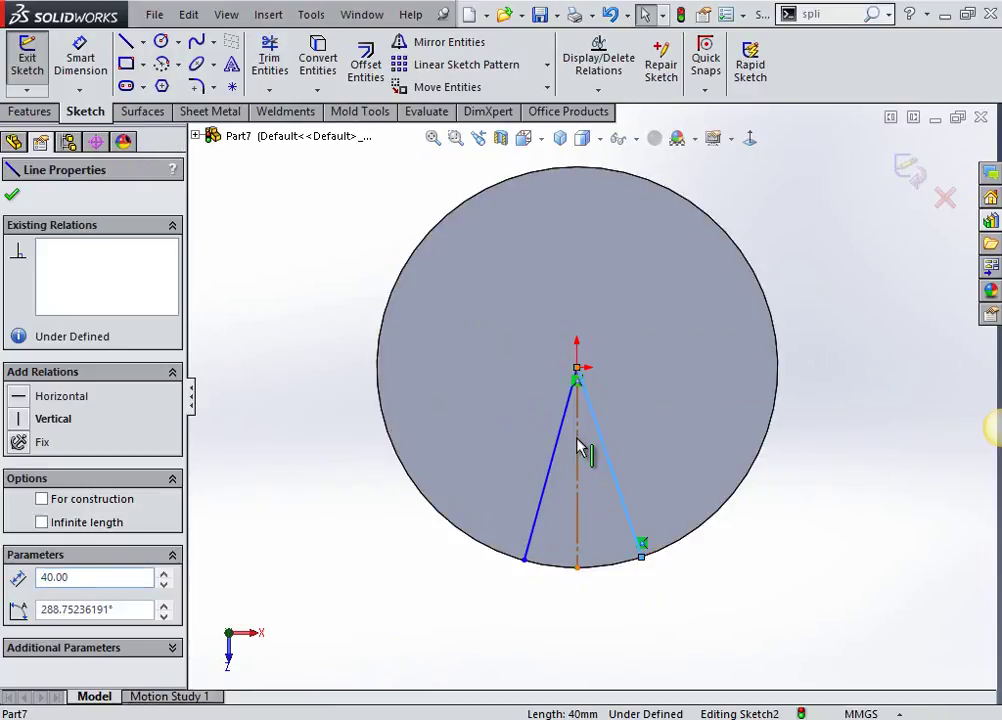
{"action": "left_click", "coordinate": [578, 449], "text": "ctrl"}
{"action": "left_click", "coordinate": [563, 447], "text": "ctrl"}
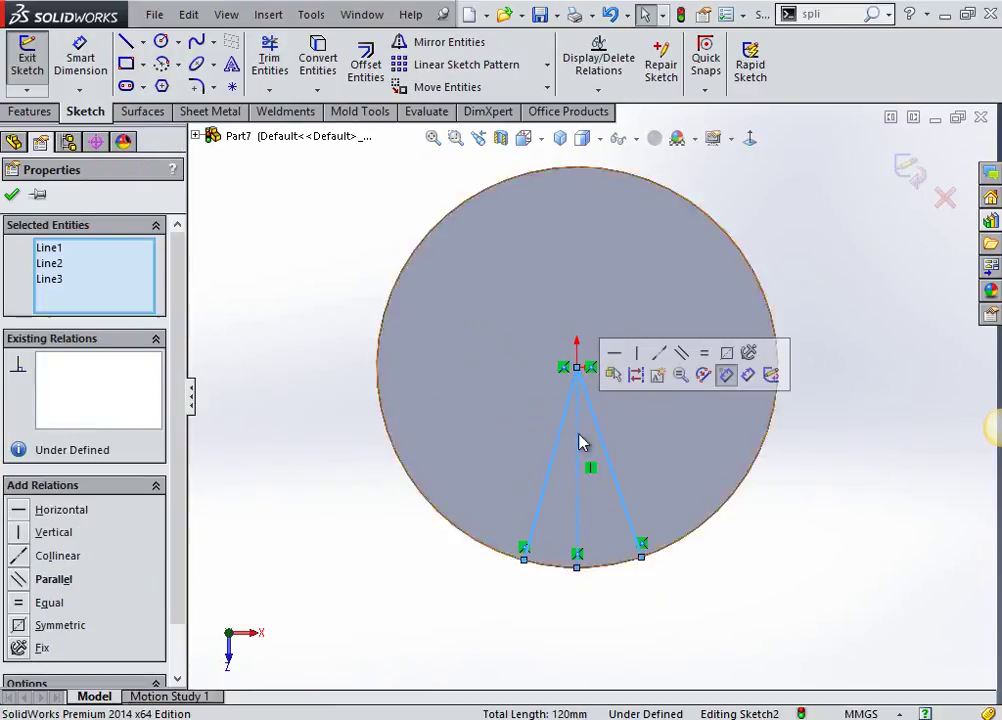
{"action": "left_click", "coordinate": [731, 375]}
{"action": "left_click", "coordinate": [808, 591]}
Dimension the angle between the slanted lines to 30° and exit the sketch
{"action": "right_click_drag", "start_coordinate": [808, 591], "coordinate": [807, 523]}
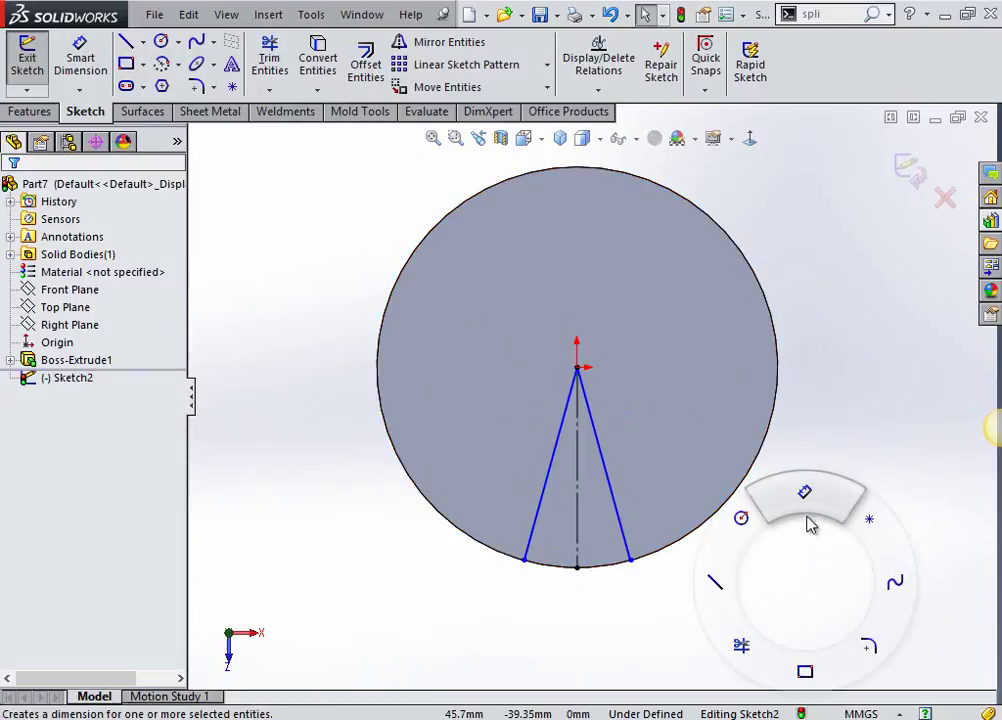
{"action": "left_click", "coordinate": [533, 547]}
{"action": "left_click", "coordinate": [626, 541]}
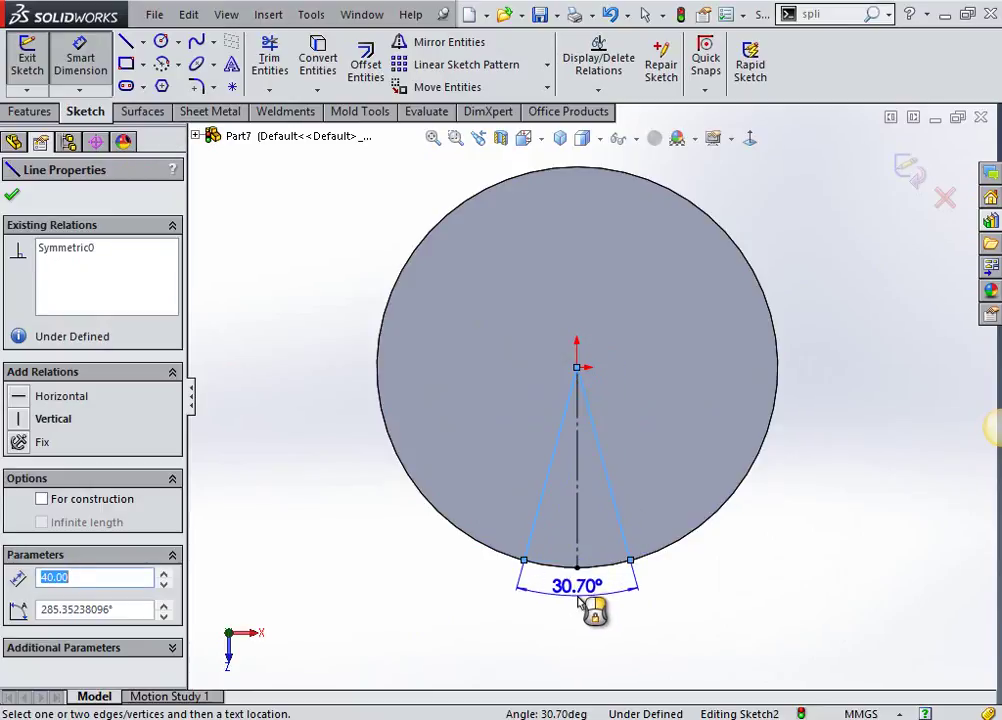
{"action": "left_click", "coordinate": [588, 604]}
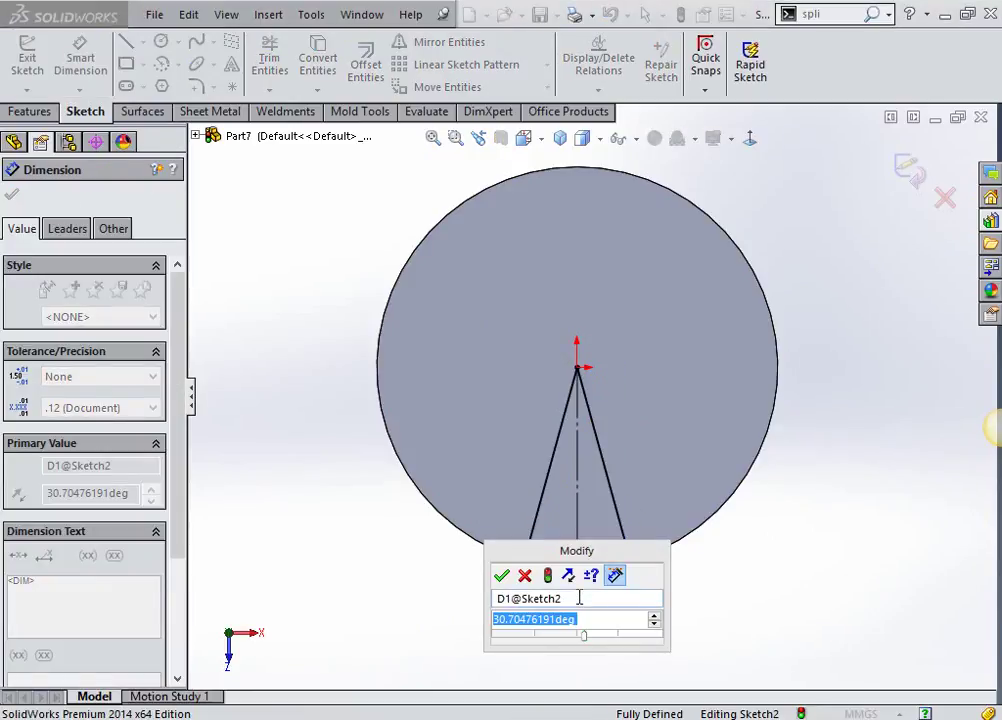
{"action": "type", "text": "30"}
{"action": "key", "text": "Return"}
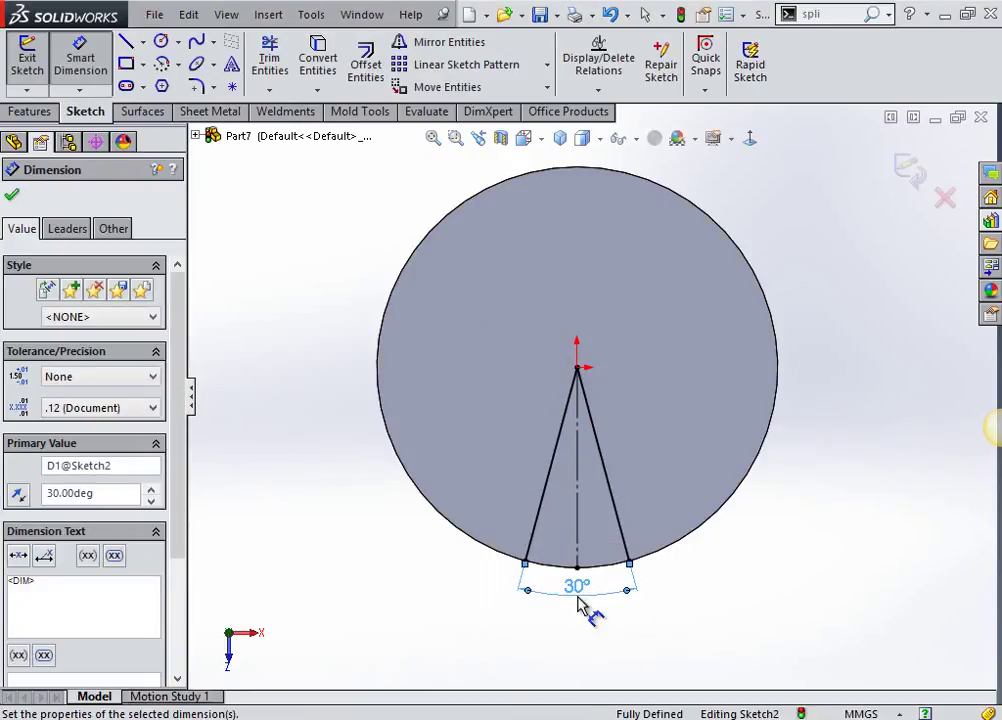
{"action": "left_click", "coordinate": [908, 172]}
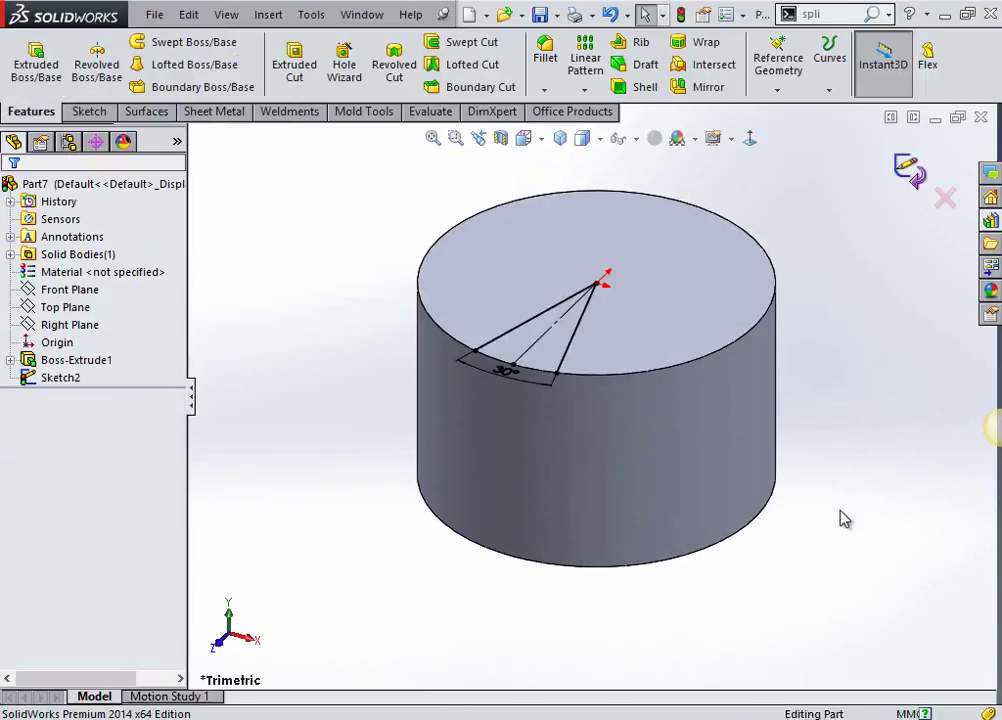
Split the cylinder using Sketch2 as the trim tool, keeping both resulting bodies
{"action": "left_click", "coordinate": [268, 14]}
{"action": "left_click", "coordinate": [503, 430]}
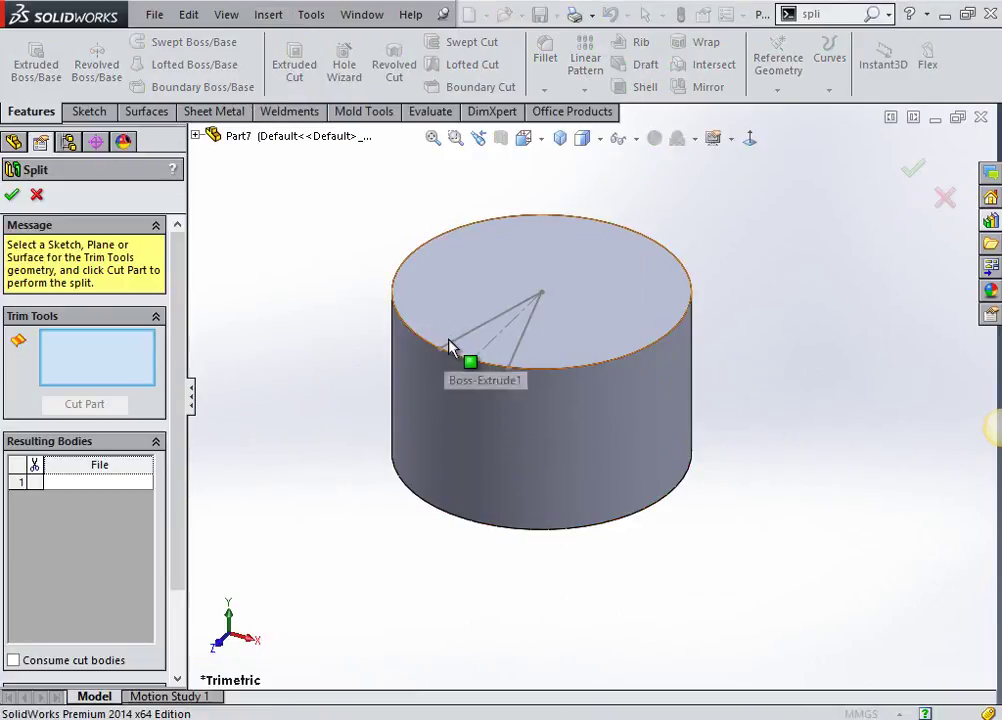
{"action": "left_click", "coordinate": [466, 346]}
{"action": "left_click", "coordinate": [92, 404]}
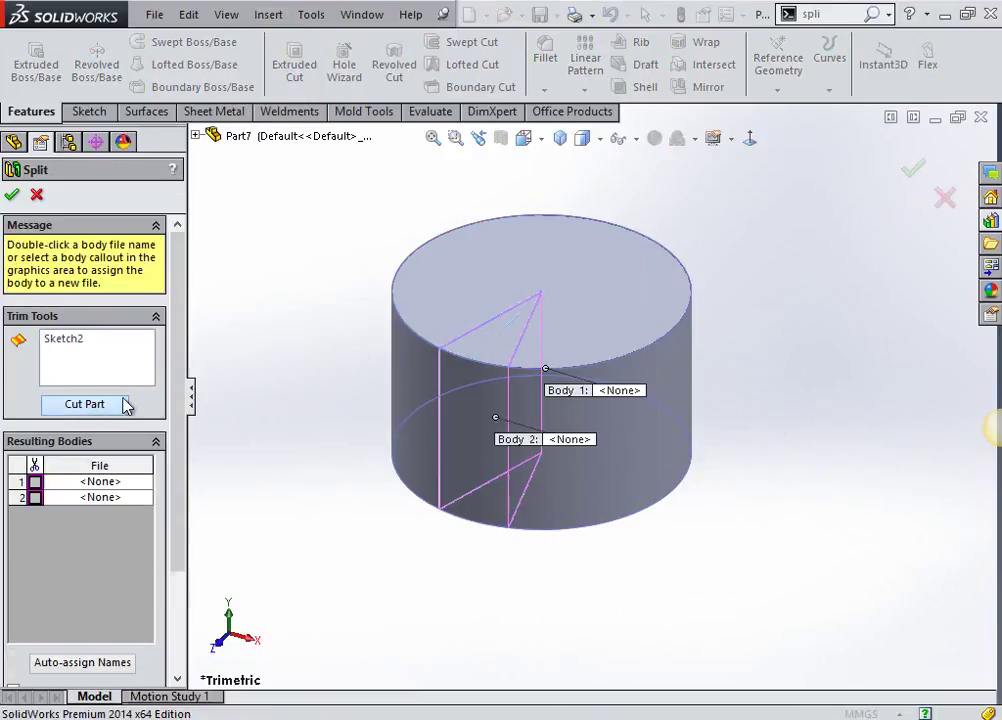
{"action": "left_click", "coordinate": [33, 484]}
{"action": "left_click", "coordinate": [34, 497]}
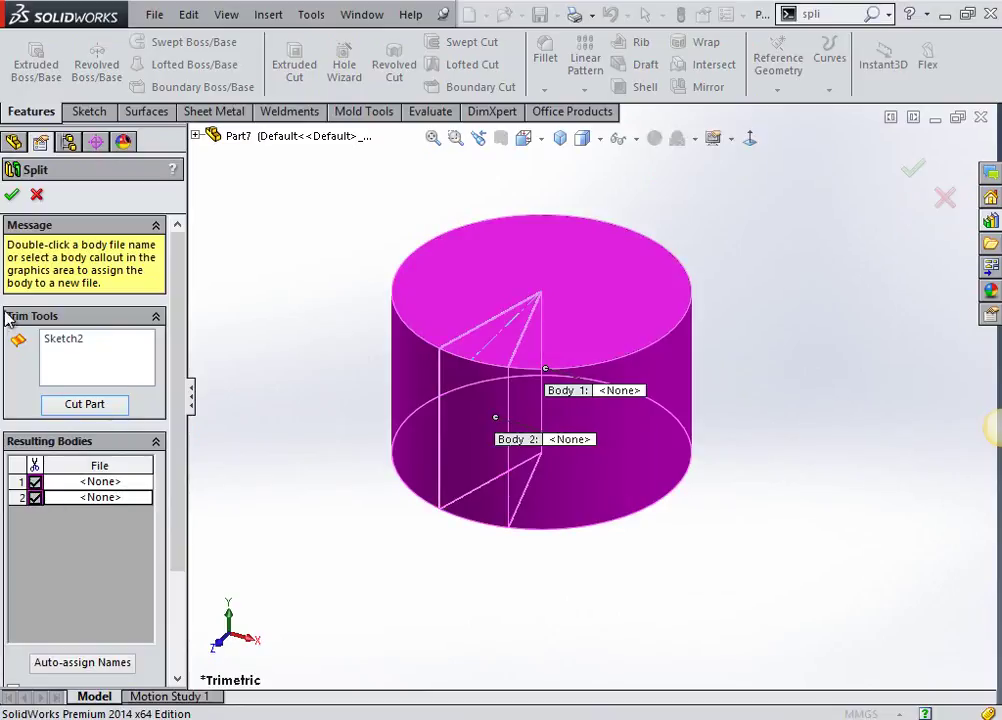
{"action": "left_click", "coordinate": [11, 196]}
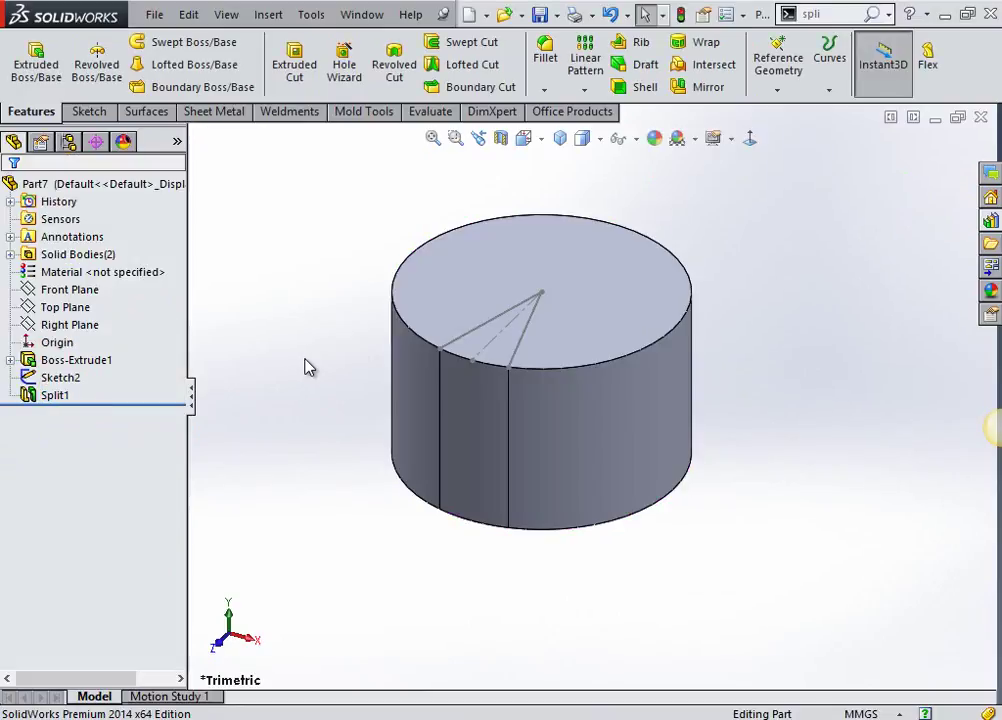
{"action": "scroll", "coordinate": [310, 366], "scroll_direction": "down", "scroll_amount": 2}
Hide the wedge sketch and select the wedge's top edge for a chamfer
{"action": "left_click", "coordinate": [548, 322]}
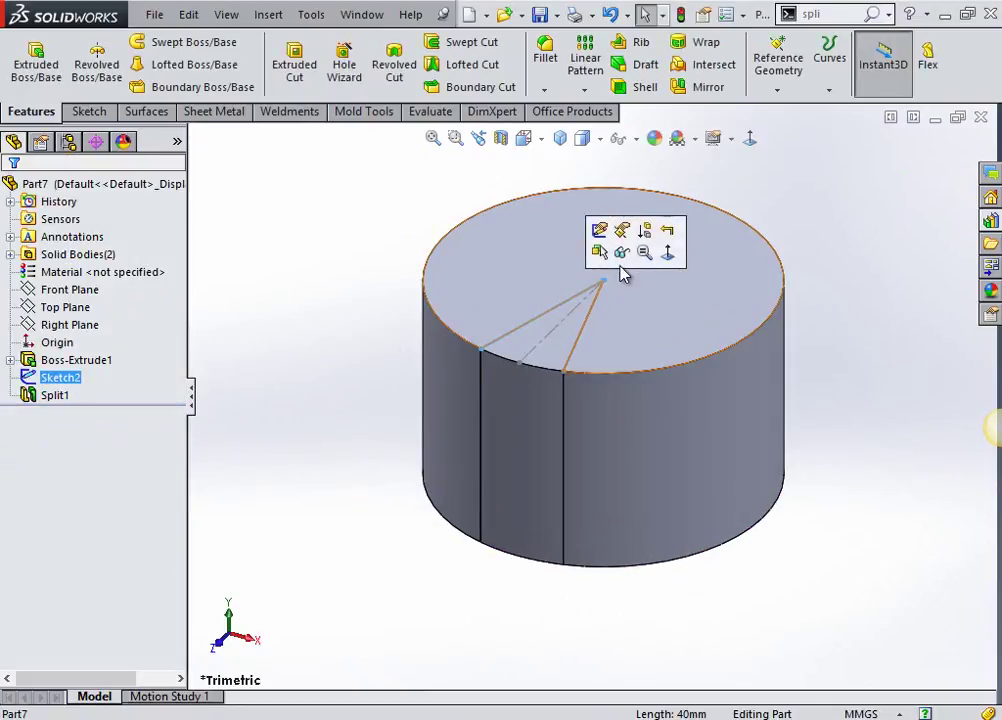
{"action": "left_click", "coordinate": [622, 252]}
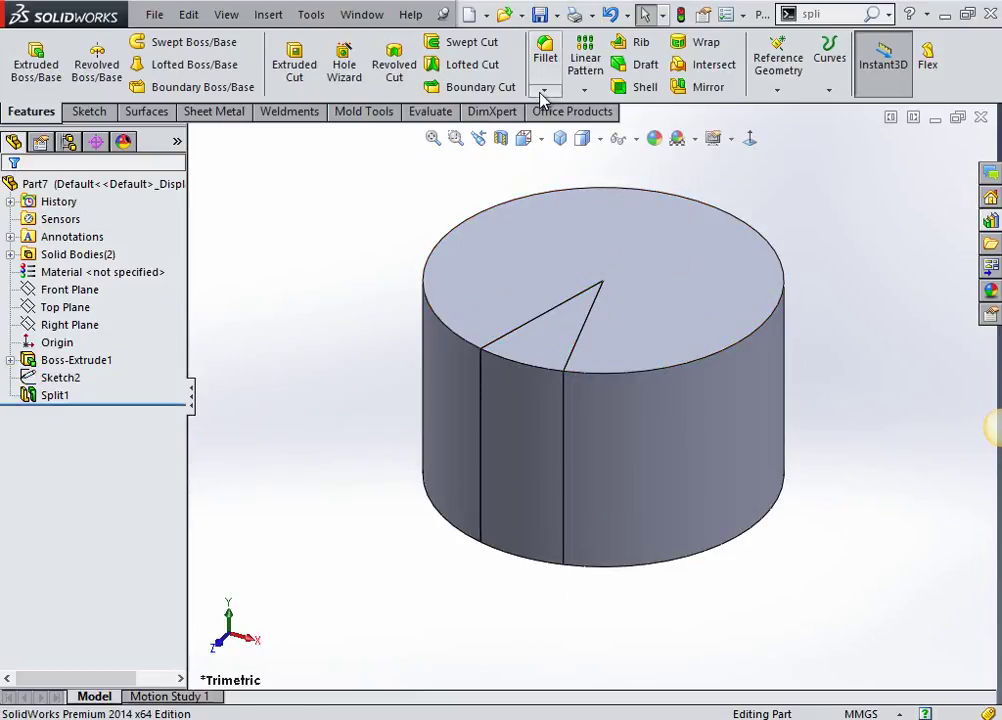
{"action": "left_click", "coordinate": [542, 94]}
{"action": "left_click", "coordinate": [550, 127]}
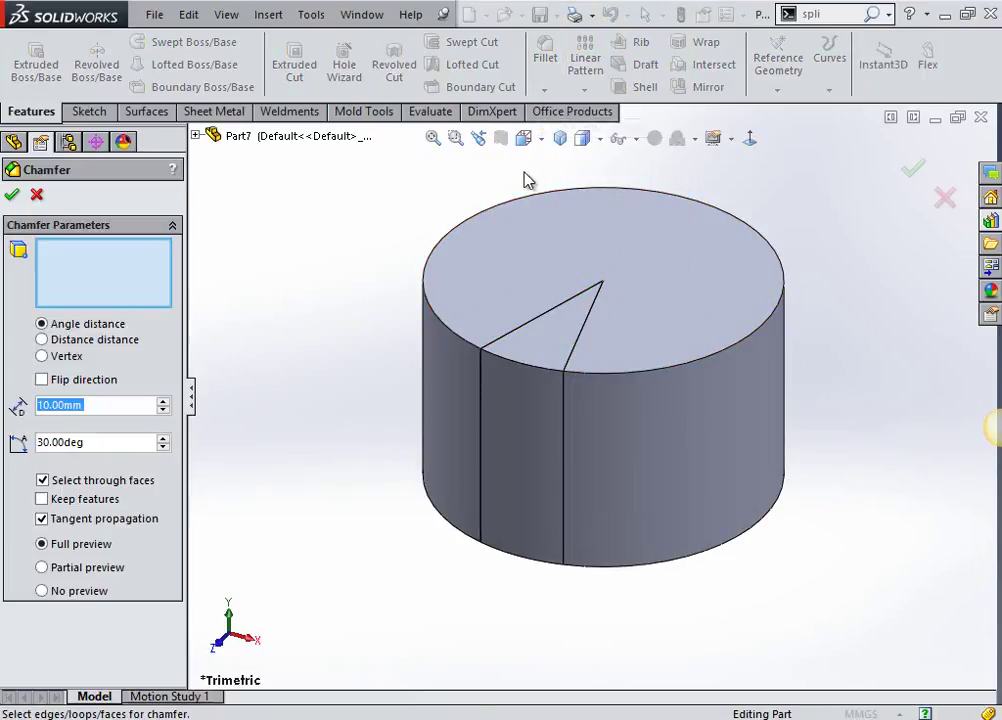
{"action": "left_click", "coordinate": [519, 366]}
{"action": "mouse_move", "coordinate": [470, 501]}
{"action": "middle_mouse_down"}
{"action": "mouse_move", "coordinate": [422, 500]}
{"action": "mouse_move", "coordinate": [353, 441]}
{"action": "mouse_move", "coordinate": [407, 436]}
{"action": "mouse_move", "coordinate": [470, 495]}
{"action": "middle_mouse_up"}
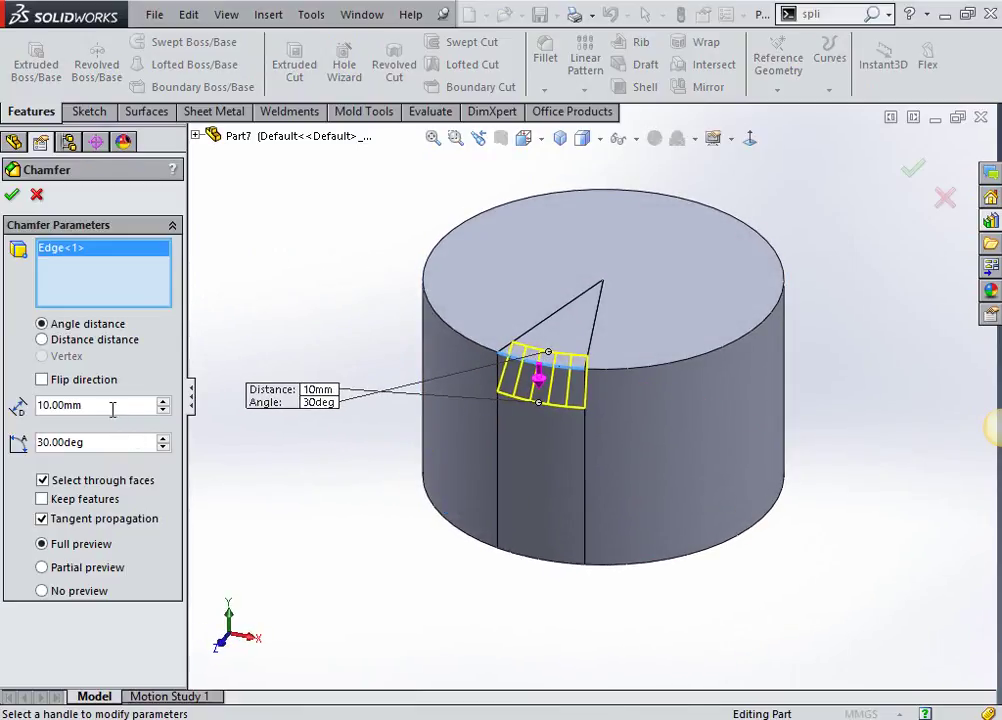
Chamfer the wedge edge at 15 mm and 30°
{"action": "triple_click", "coordinate": [113, 405]}
{"action": "type", "text": "15"}
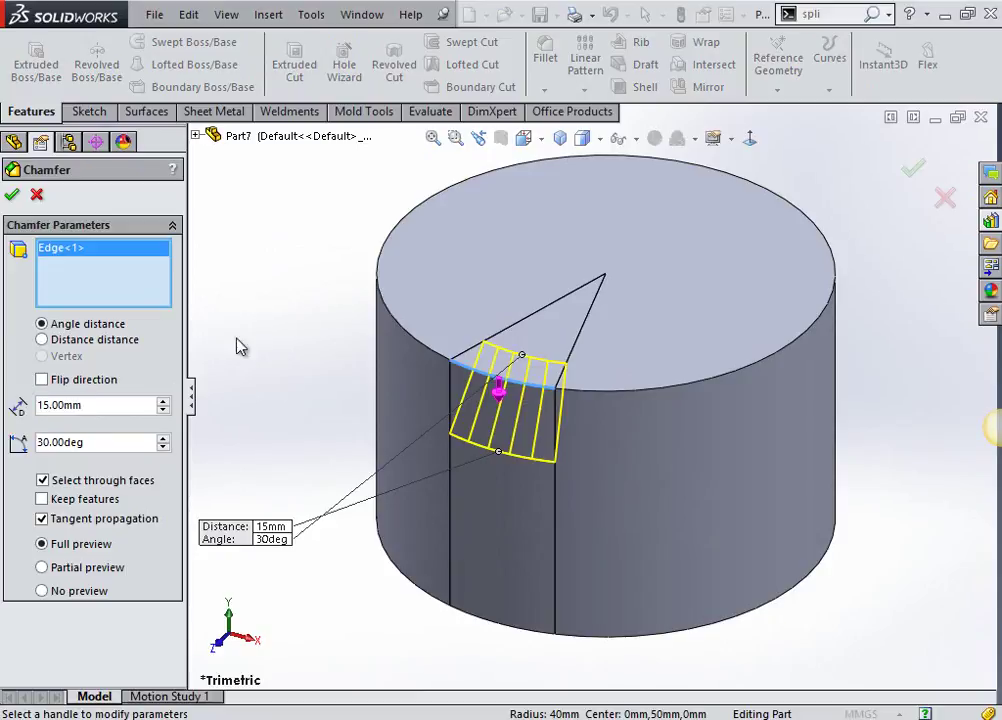
{"action": "right_click", "coordinate": [242, 284]}
{"action": "left_click", "coordinate": [280, 420]}
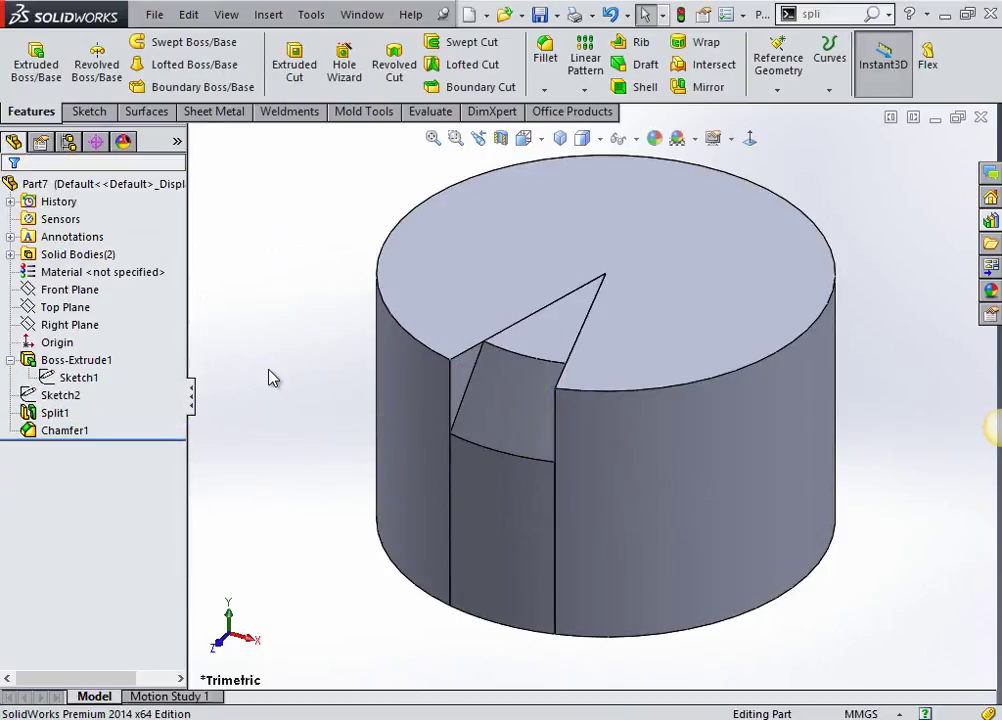
{"action": "mouse_move", "coordinate": [346, 483]}
{"action": "middle_mouse_down"}
{"action": "mouse_move", "coordinate": [387, 447]}
{"action": "mouse_move", "coordinate": [278, 455]}
{"action": "middle_mouse_up"}
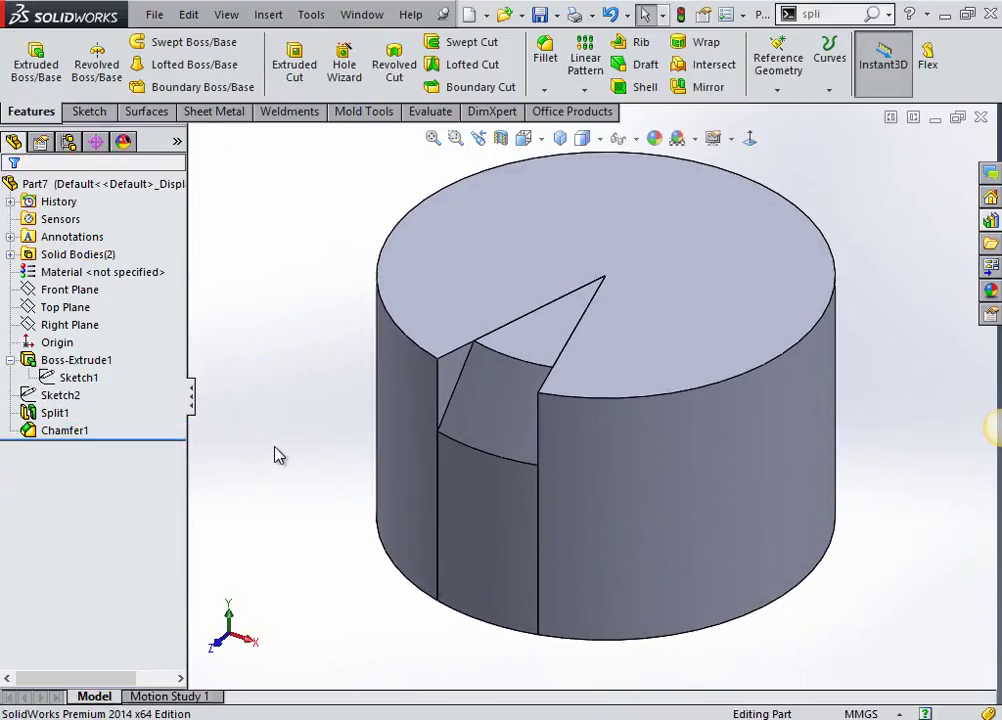
{"action": "right_click_drag", "start_coordinate": [300, 443], "coordinate": [336, 409]}
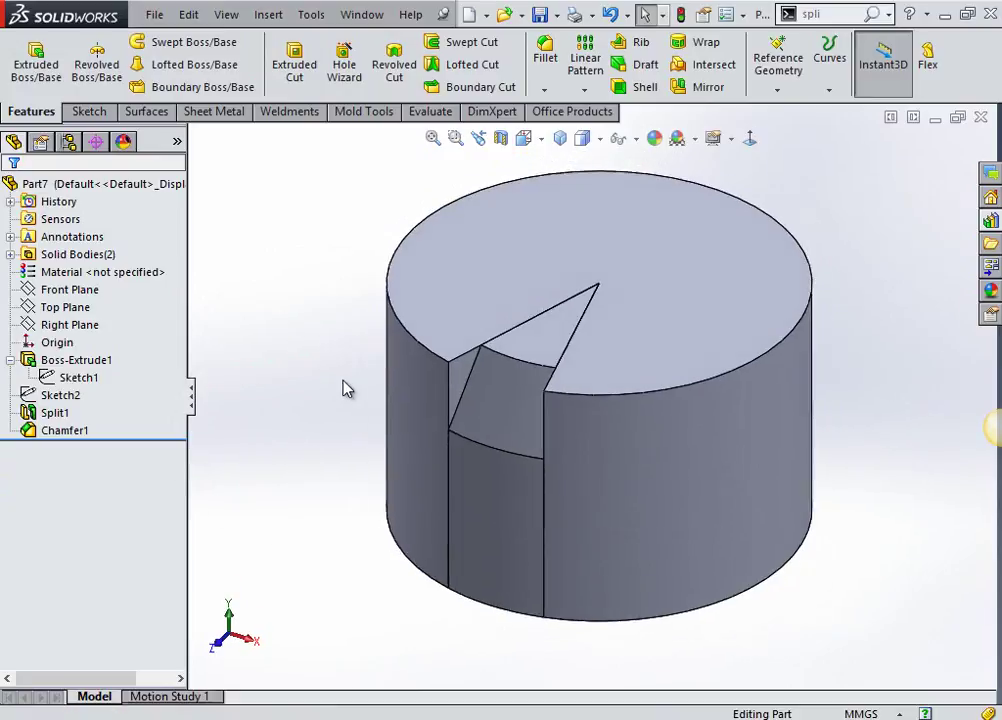
{"action": "left_click", "coordinate": [268, 14]}
{"action": "mouse_move", "coordinate": [303, 80]}
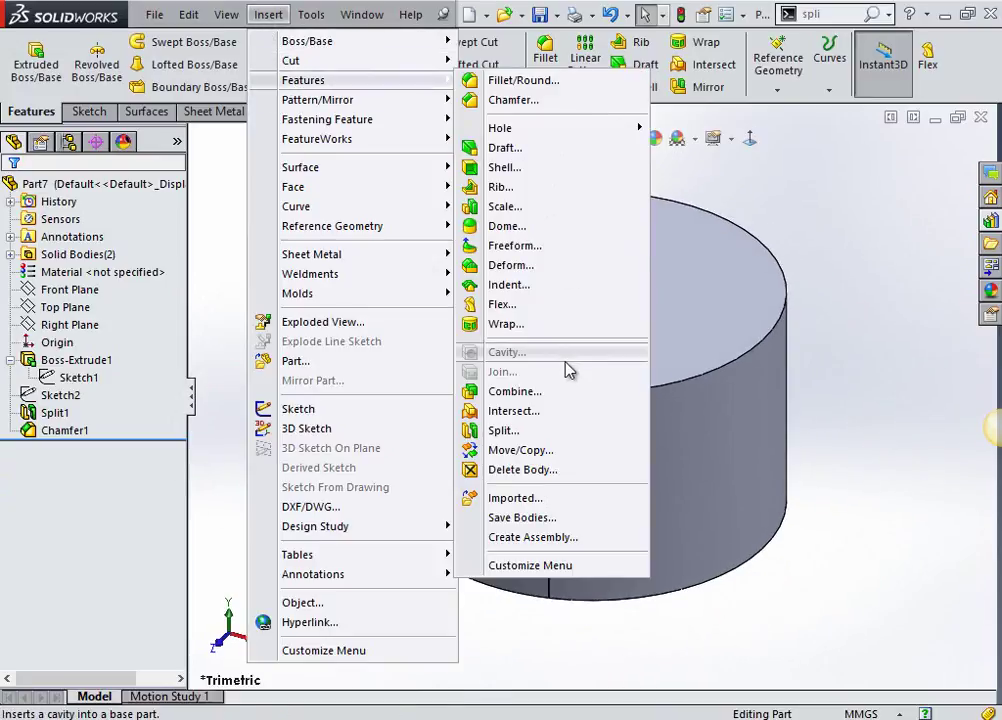
Combine the cylinder and chamfered wedge bodies with Add into one solid
{"action": "left_click", "coordinate": [526, 391]}
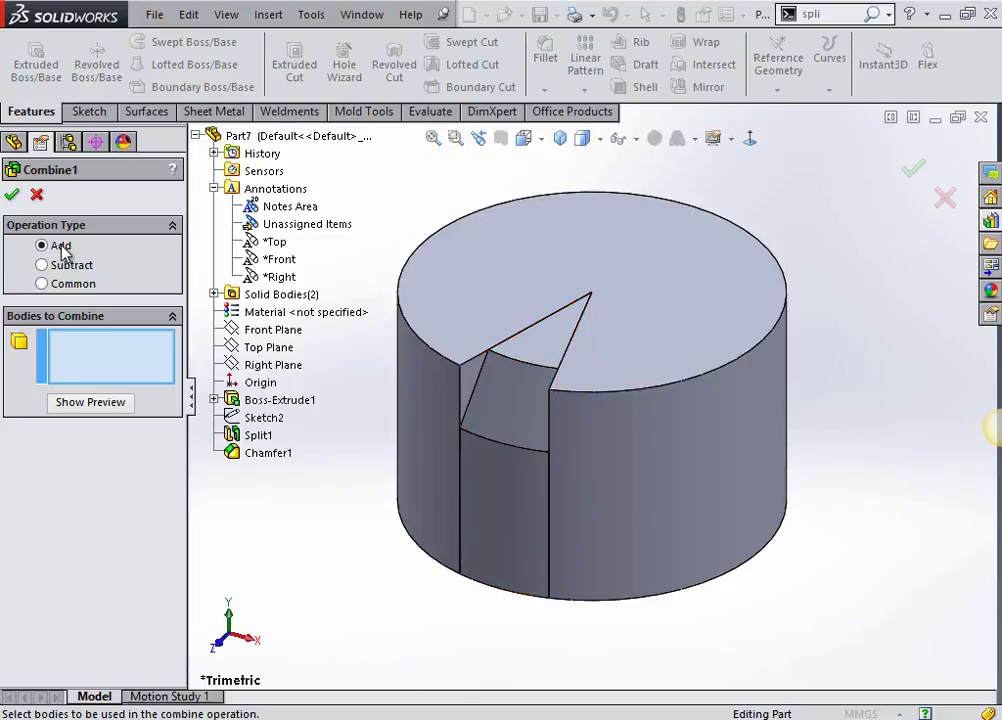
{"action": "left_click", "coordinate": [485, 324]}
{"action": "left_click", "coordinate": [510, 396]}
{"action": "key", "text": "Return"}
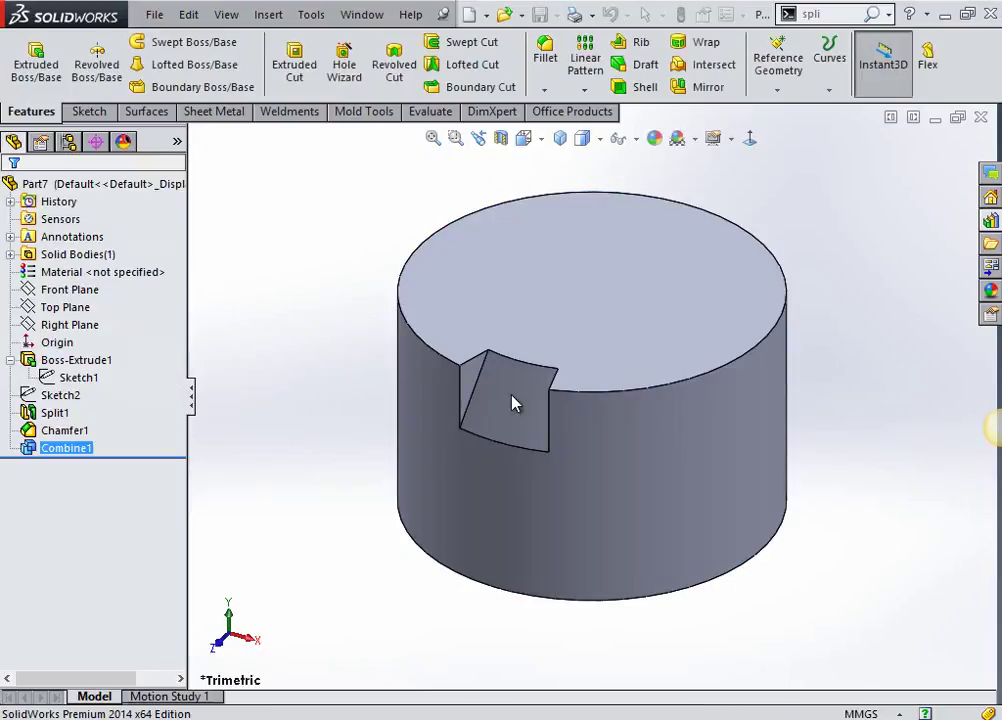
{"action": "left_click", "coordinate": [349, 377]}
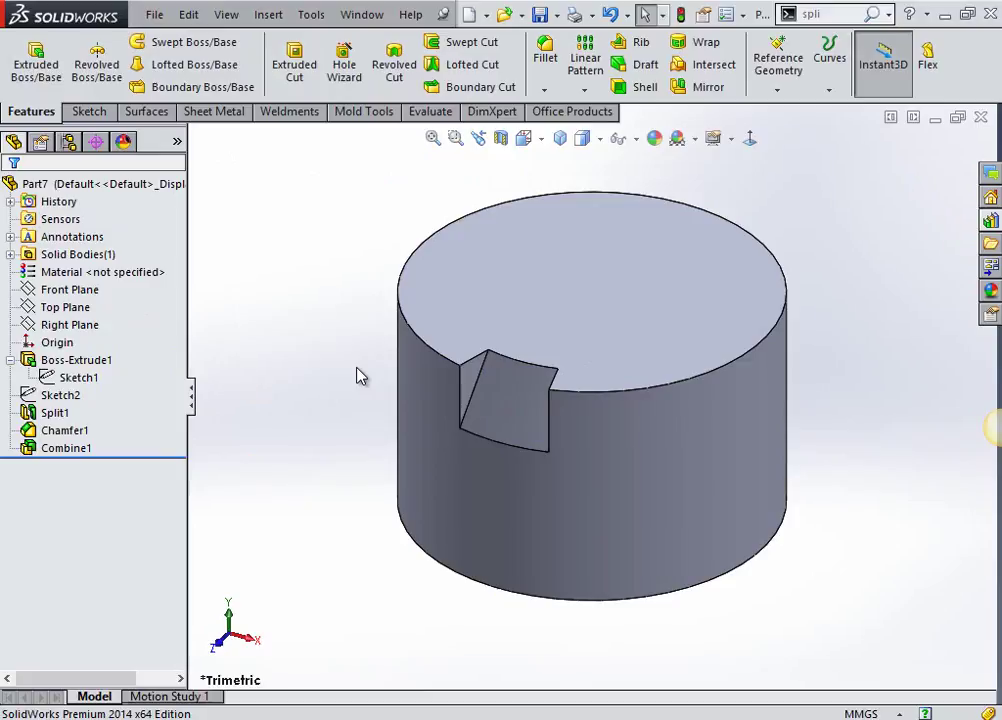
Start a sketch on the notch's side face and draw a line beside the notch
{"action": "middle_click_drag", "start_coordinate": [372, 376], "coordinate": [500, 472]}
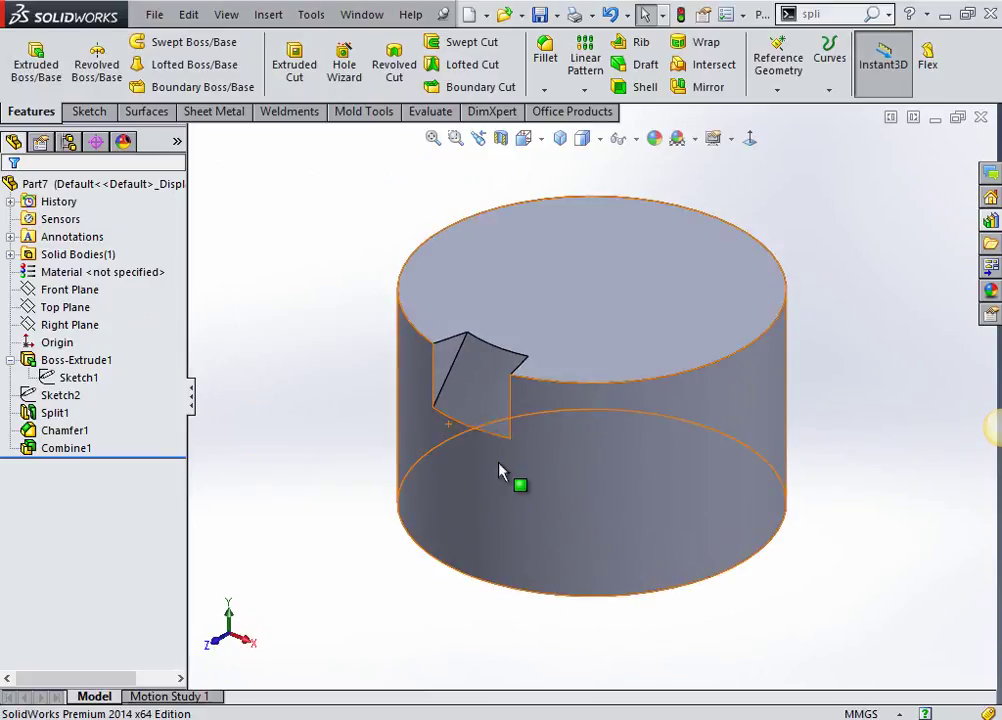
{"action": "scroll", "coordinate": [443, 340], "scroll_direction": "down", "scroll_amount": 4}
{"action": "left_click", "coordinate": [479, 385]}
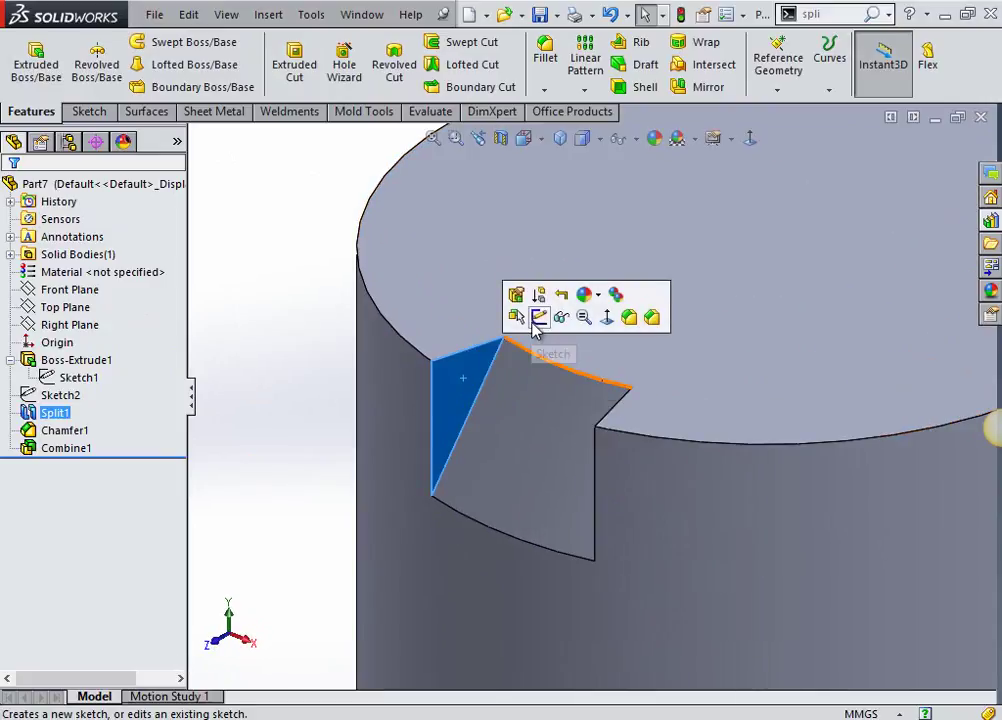
{"action": "left_click", "coordinate": [533, 322]}
{"action": "scroll", "coordinate": [360, 270], "scroll_direction": "down", "scroll_amount": 2}
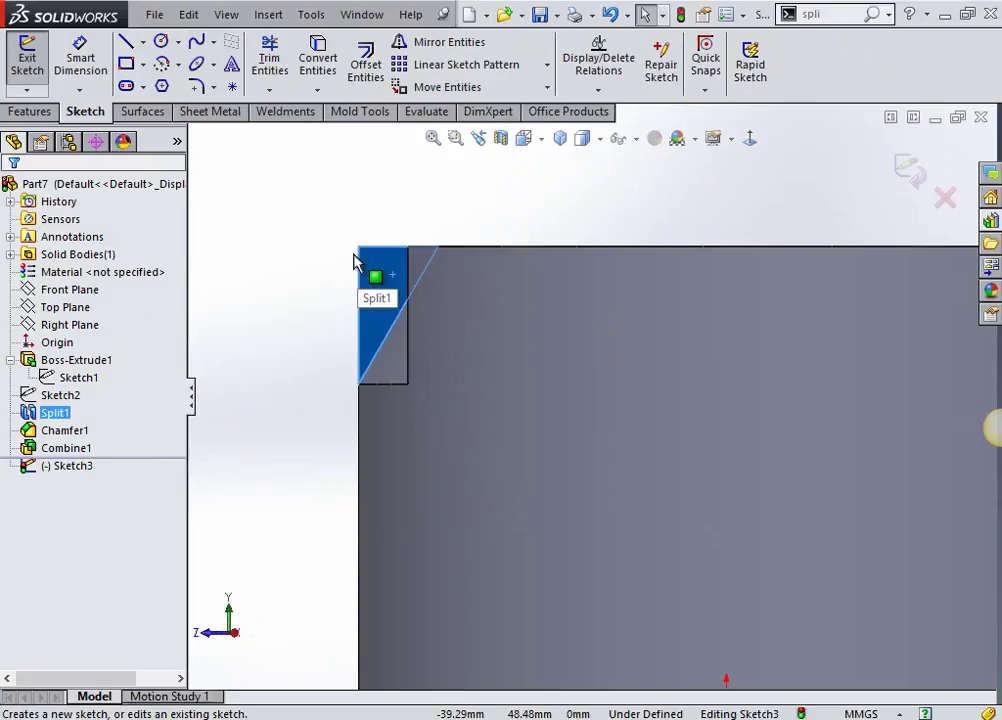
{"action": "scroll", "coordinate": [335, 268], "scroll_direction": "down", "scroll_amount": 2}
{"action": "left_click", "coordinate": [329, 273]}
{"action": "scroll", "coordinate": [370, 350], "scroll_direction": "down", "scroll_amount": 2}
{"action": "right_click_drag", "start_coordinate": [340, 445], "coordinate": [250, 432]}
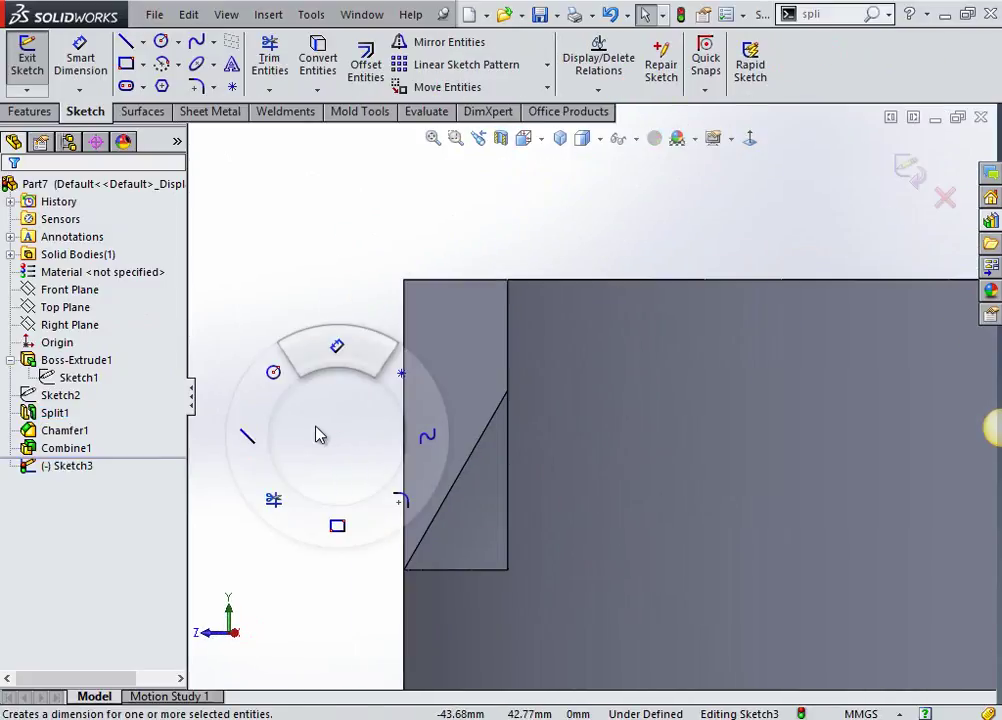
{"action": "left_click", "coordinate": [281, 404]}
{"action": "double_click", "coordinate": [411, 218]}
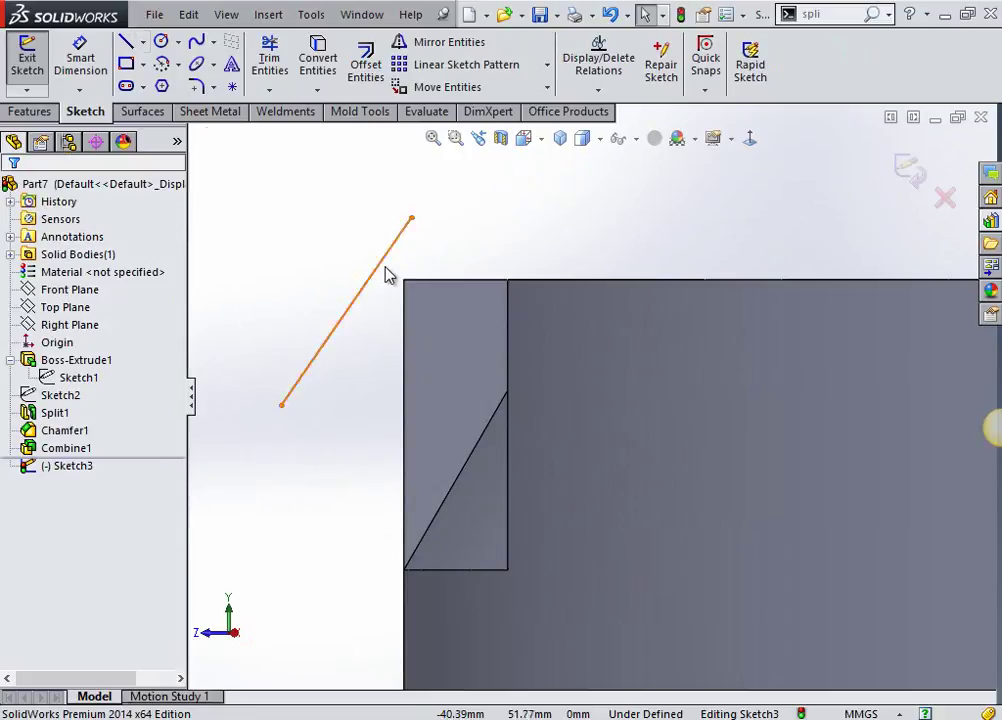
Make the line parallel to the chamfer edge and construction, and convert the face edges
{"action": "left_click", "coordinate": [381, 270]}
{"action": "left_click", "coordinate": [485, 441], "text": "ctrl"}
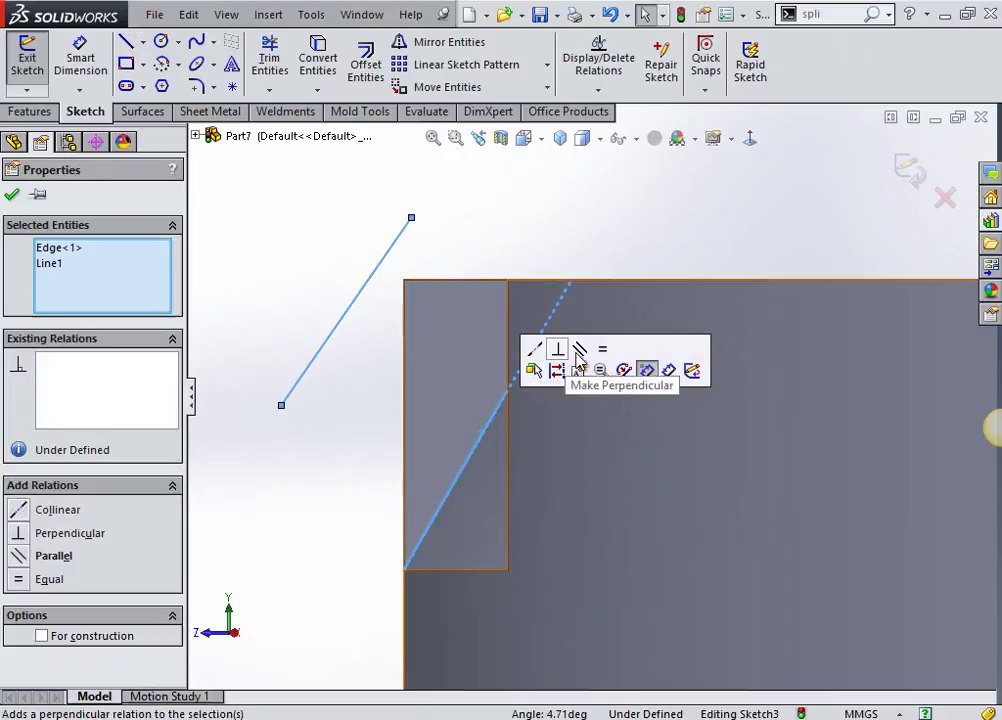
{"action": "left_click", "coordinate": [578, 360]}
{"action": "left_click", "coordinate": [340, 355]}
{"action": "left_click", "coordinate": [333, 330]}
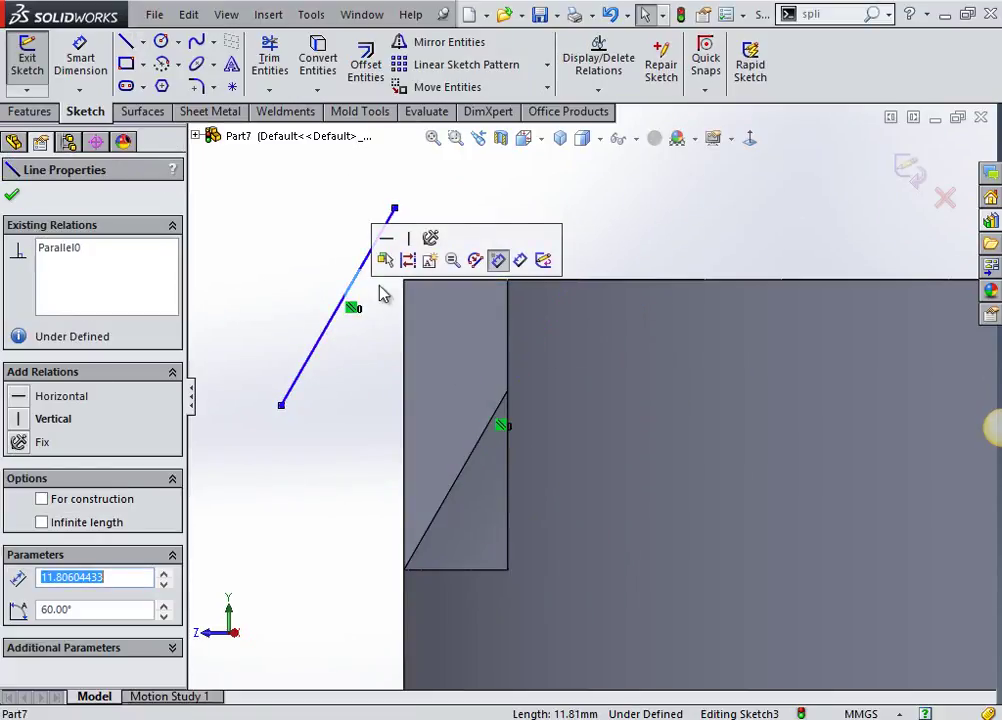
{"action": "left_click", "coordinate": [405, 261]}
{"action": "left_click", "coordinate": [446, 369]}
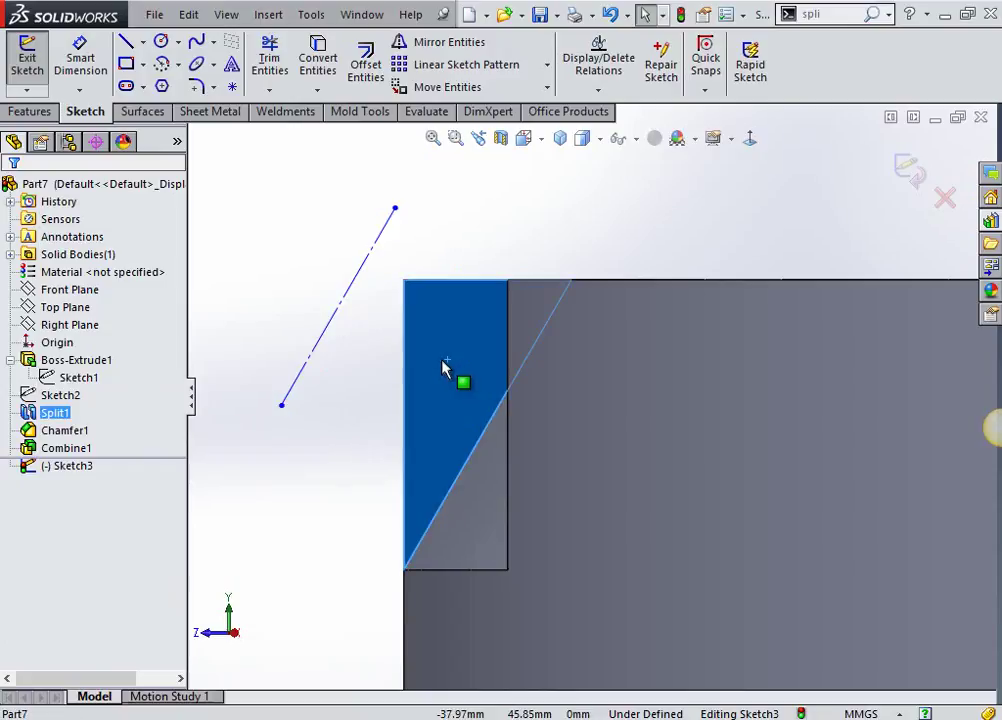
{"action": "left_click", "coordinate": [318, 65]}
Dimension the construction line 3 mm from the rim corner
{"action": "right_click_drag", "start_coordinate": [361, 429], "coordinate": [362, 345]}
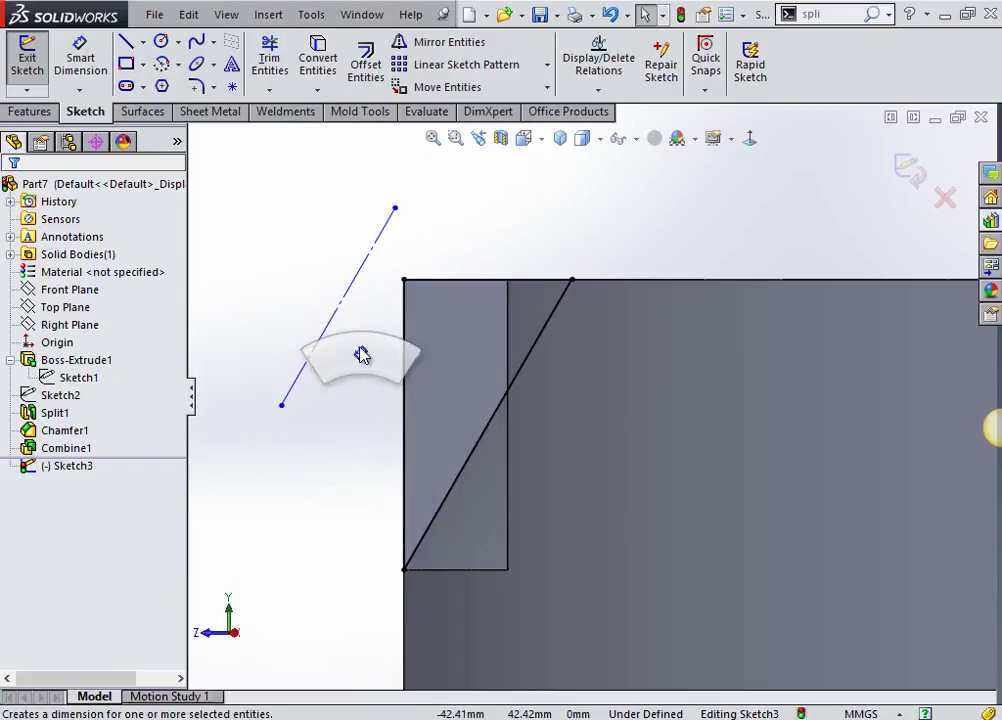
{"action": "left_click", "coordinate": [361, 270]}
{"action": "left_click", "coordinate": [403, 281]}
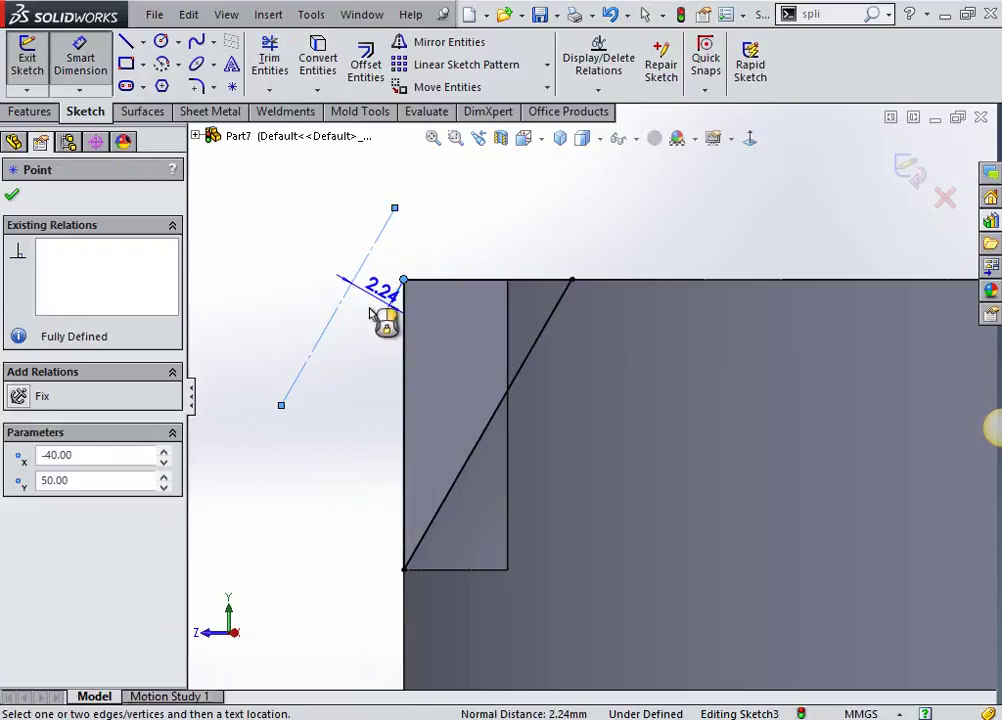
{"action": "left_click", "coordinate": [372, 310]}
{"action": "type", "text": "3.00mm"}
{"action": "key", "text": "Return"}
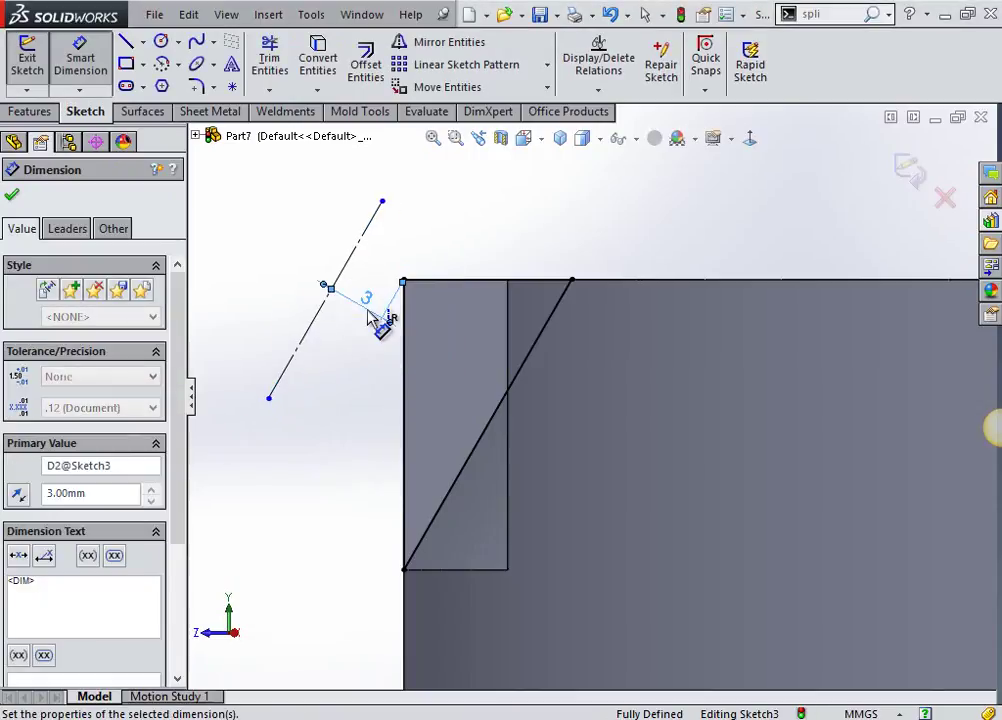
{"action": "key", "text": "Escape"}
{"action": "key", "text": "Escape"}
{"action": "scroll", "coordinate": [350, 332], "scroll_direction": "up", "scroll_amount": 1}
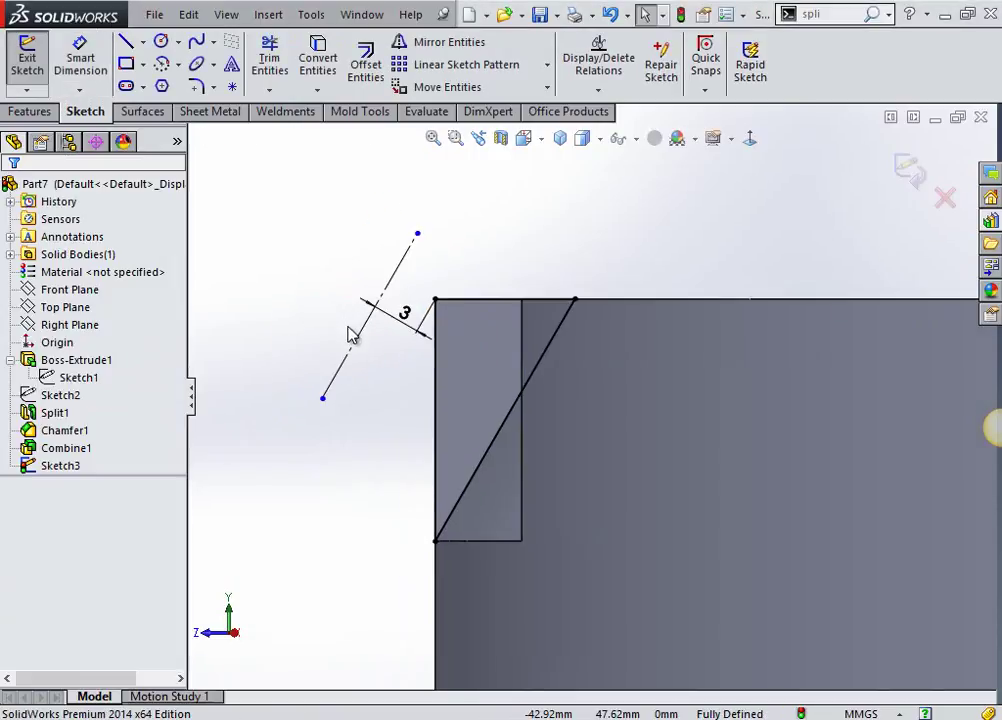
{"action": "scroll", "coordinate": [410, 352], "scroll_direction": "up", "scroll_amount": 1}
{"action": "scroll", "coordinate": [440, 362], "scroll_direction": "up", "scroll_amount": 1}
Exit Sketch3 and revolve-cut it 360° about its line, carving a rounded scallop
{"action": "left_click", "coordinate": [905, 174]}
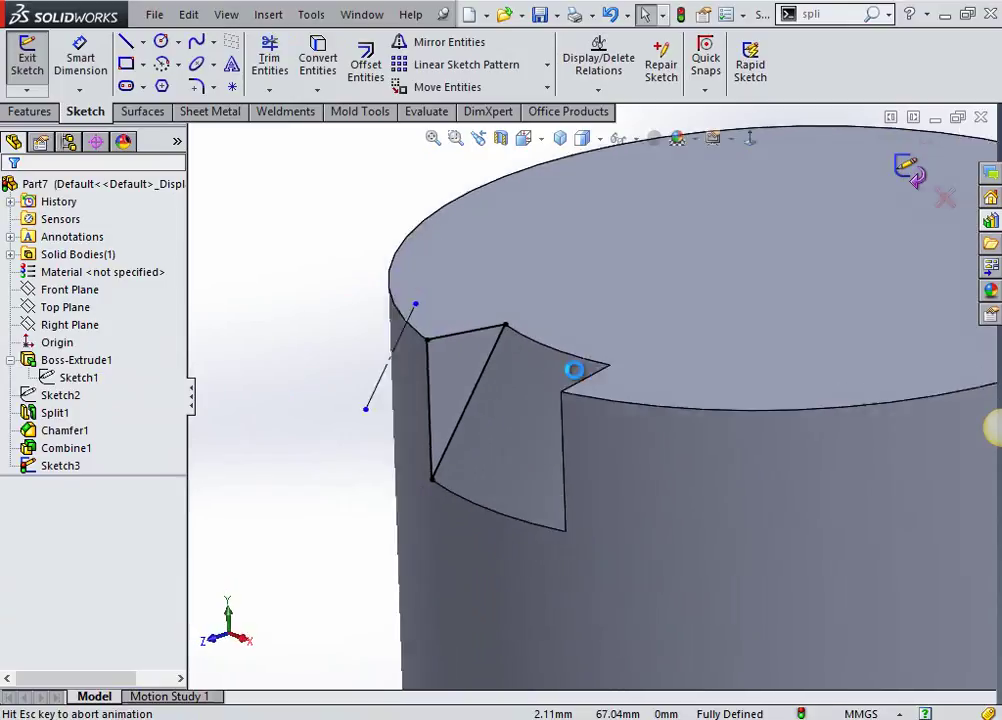
{"action": "left_click", "coordinate": [394, 64]}
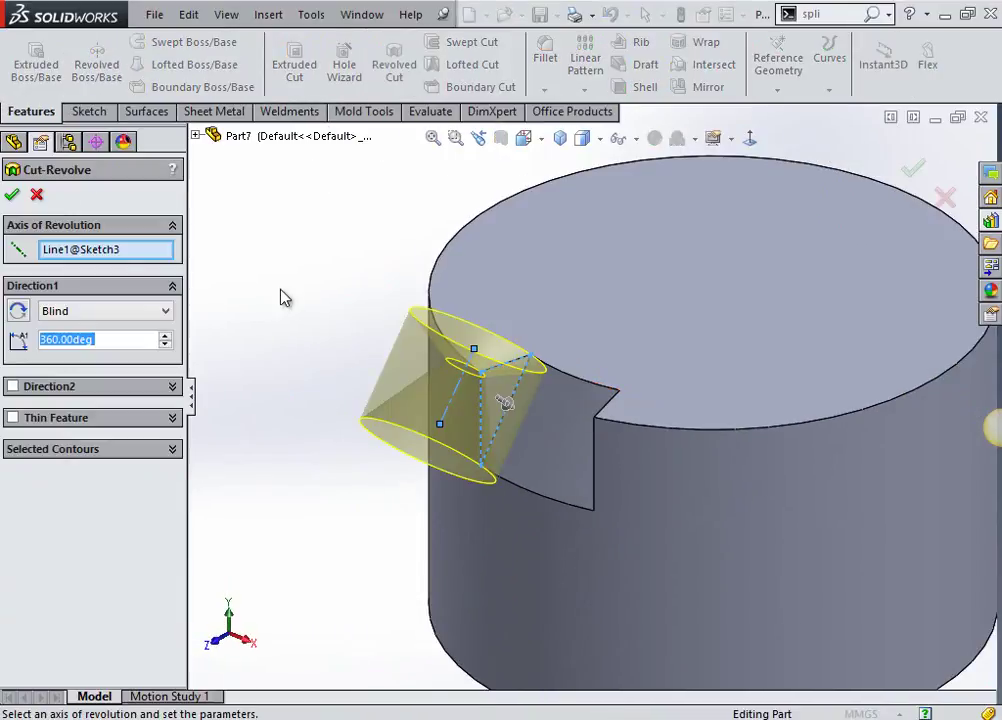
{"action": "right_click", "coordinate": [282, 296]}
{"action": "left_click", "coordinate": [325, 395]}
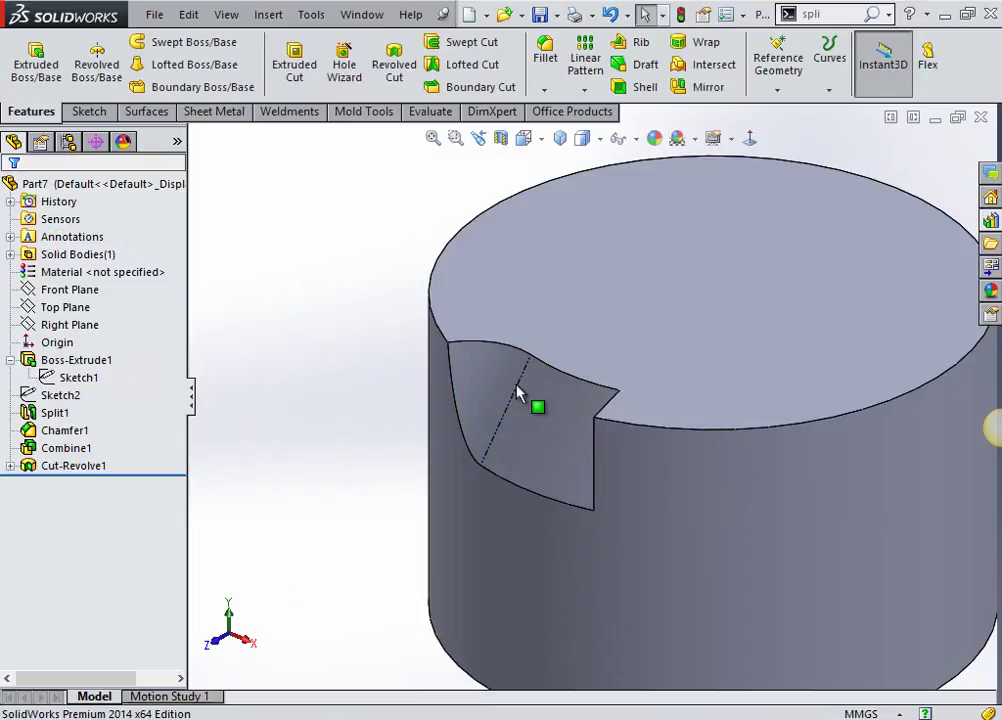
{"action": "mouse_move", "coordinate": [517, 393]}
{"action": "middle_mouse_down"}
{"action": "mouse_move", "coordinate": [611, 398]}
{"action": "mouse_move", "coordinate": [530, 360]}
{"action": "mouse_move", "coordinate": [297, 405]}
{"action": "middle_mouse_up"}
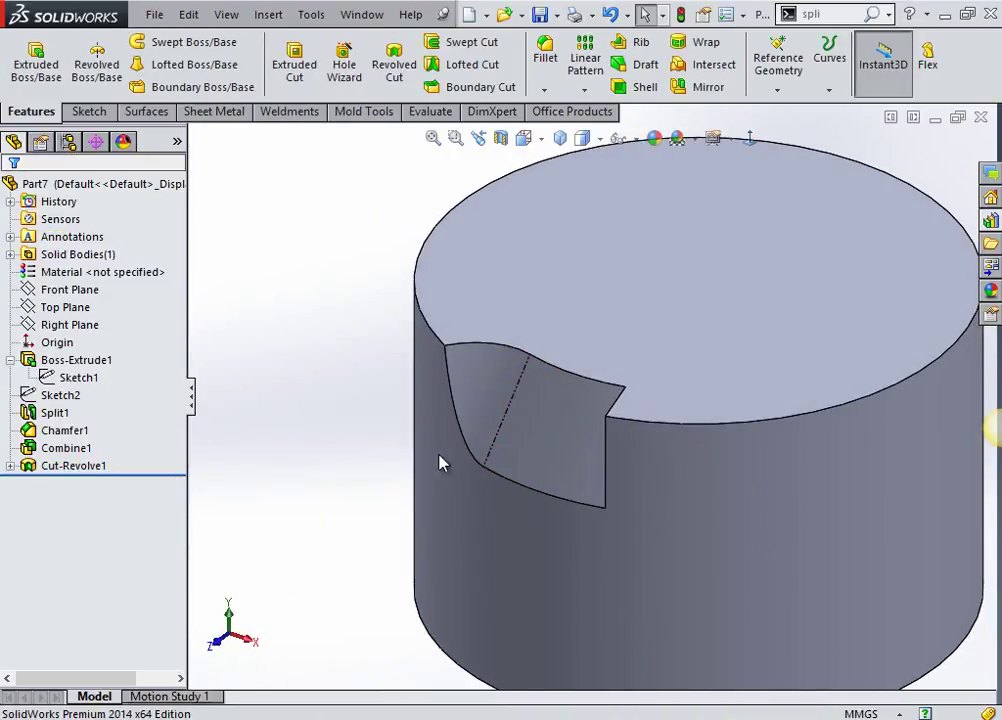
{"action": "mouse_move", "coordinate": [440, 463]}
{"action": "middle_mouse_down"}
{"action": "mouse_move", "coordinate": [552, 452]}
{"action": "mouse_move", "coordinate": [559, 414]}
{"action": "middle_mouse_up"}
{"action": "scroll", "coordinate": [608, 347], "scroll_direction": "down", "scroll_amount": 3}
Start a sketch on the small face beside the scallop and draw a slanted line
{"action": "left_click", "coordinate": [622, 346]}
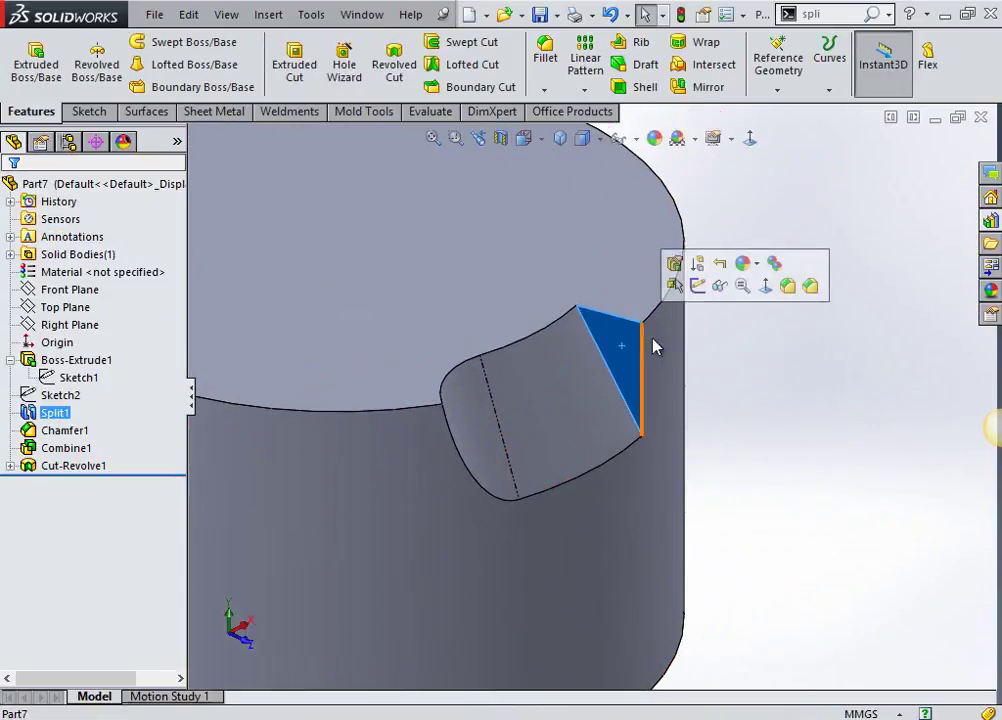
{"action": "left_click", "coordinate": [698, 286]}
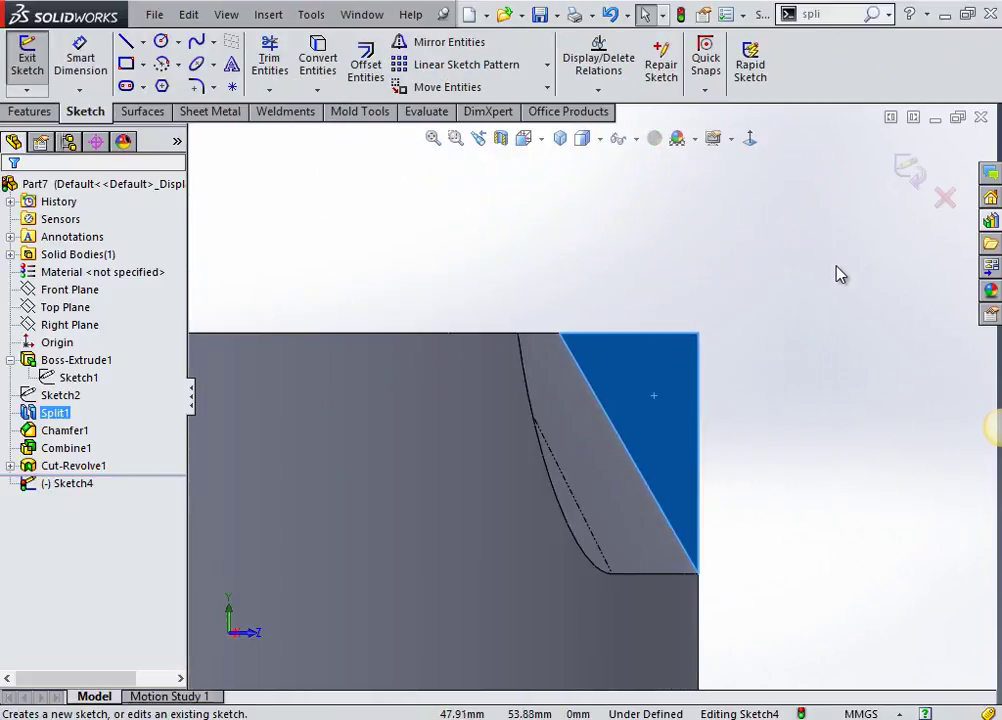
{"action": "left_click", "coordinate": [823, 432]}
{"action": "right_click_drag", "start_coordinate": [810, 414], "coordinate": [735, 425]}
{"action": "left_click_drag", "start_coordinate": [648, 243], "coordinate": [783, 437]}
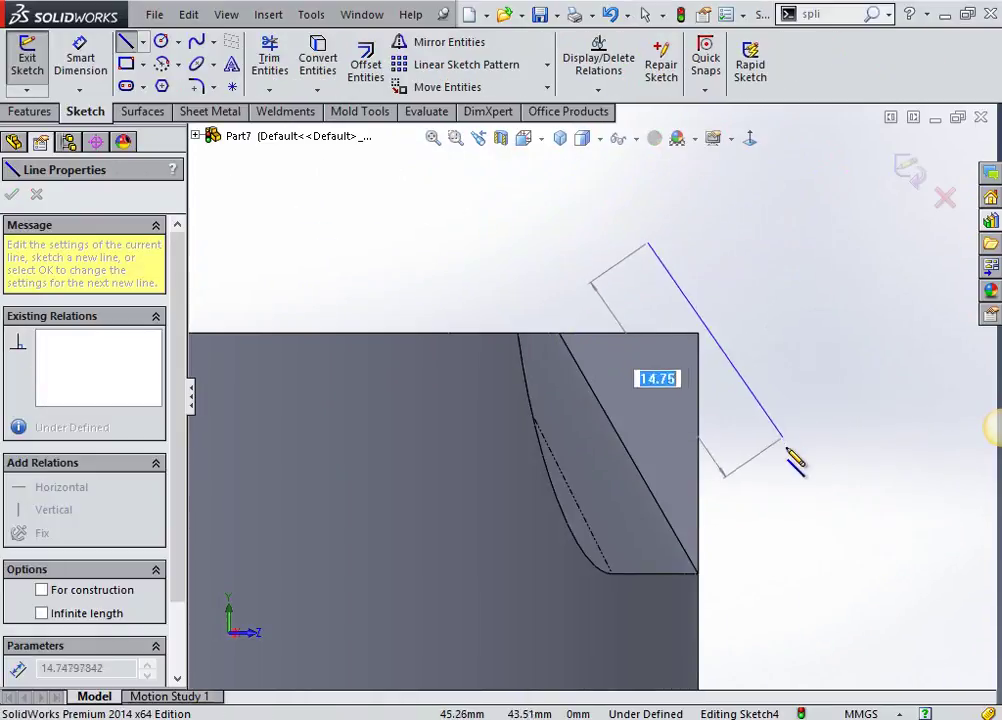
{"action": "left_click", "coordinate": [786, 449]}
{"action": "key", "text": "Escape"}
{"action": "left_click", "coordinate": [775, 430]}
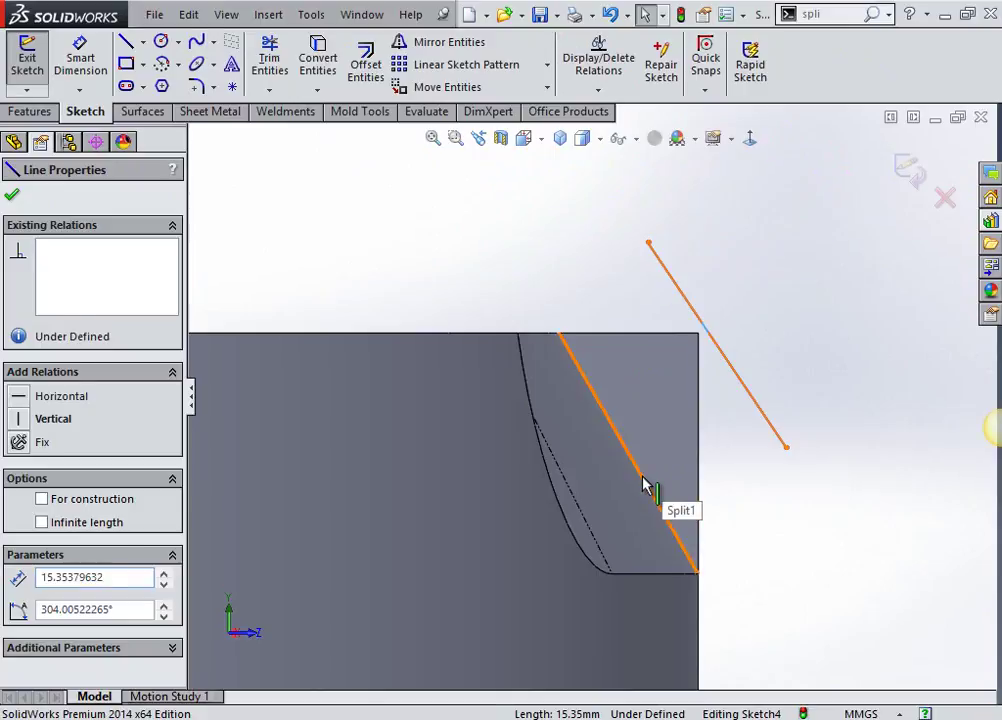
Make the line parallel to the slanted edge and construction, and convert the triangular face's edges
{"action": "left_click", "coordinate": [645, 485], "text": "ctrl"}
{"action": "left_click", "coordinate": [745, 393]}
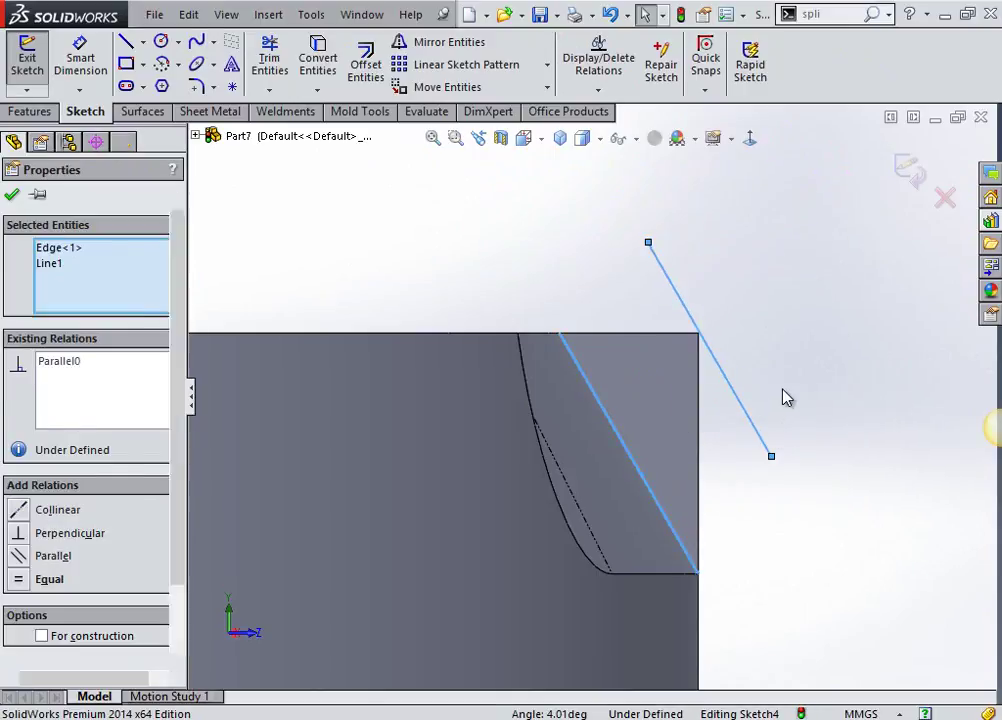
{"action": "left_click", "coordinate": [785, 397]}
{"action": "left_click", "coordinate": [731, 387]}
{"action": "left_click", "coordinate": [801, 315]}
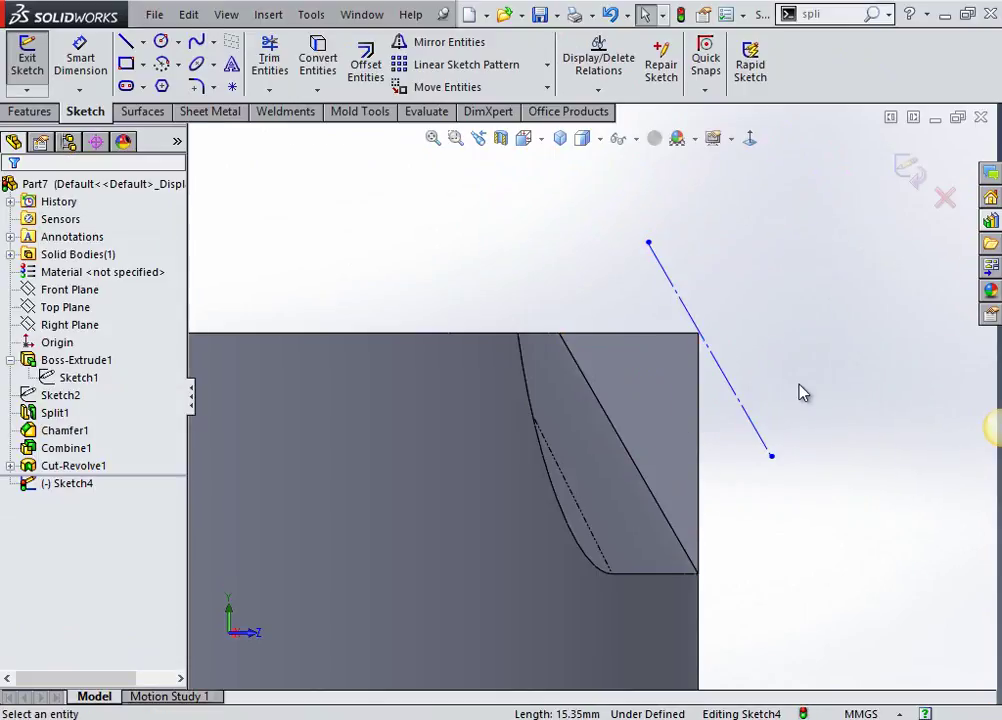
{"action": "left_click", "coordinate": [605, 364]}
{"action": "left_click", "coordinate": [331, 86]}
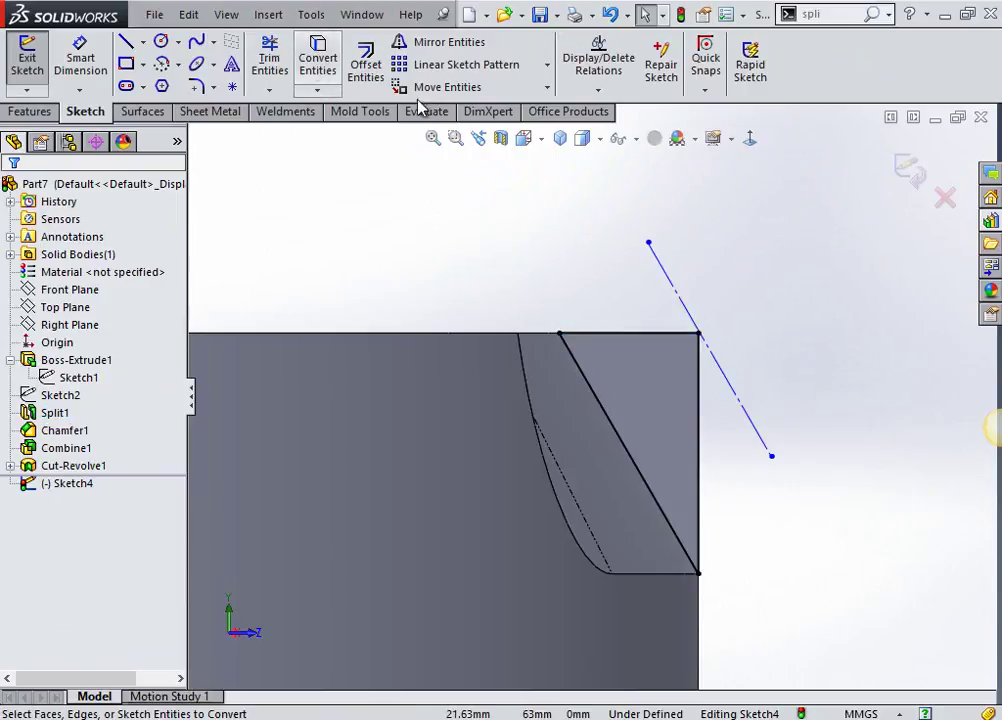
{"action": "scroll", "coordinate": [760, 330], "scroll_direction": "down", "scroll_amount": 3}
{"action": "scroll", "coordinate": [650, 400], "scroll_direction": "down", "scroll_amount": 3}
Dimension the construction line 3 mm from the corner point
{"action": "left_click", "coordinate": [667, 430]}
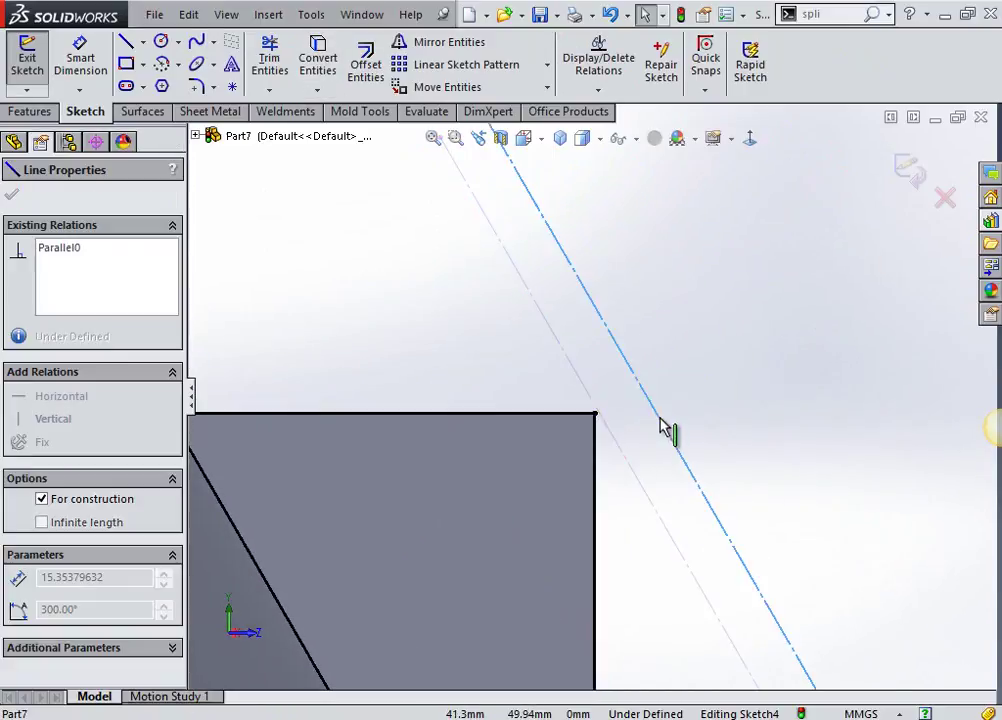
{"action": "right_click_drag", "start_coordinate": [830, 477], "coordinate": [850, 376]}
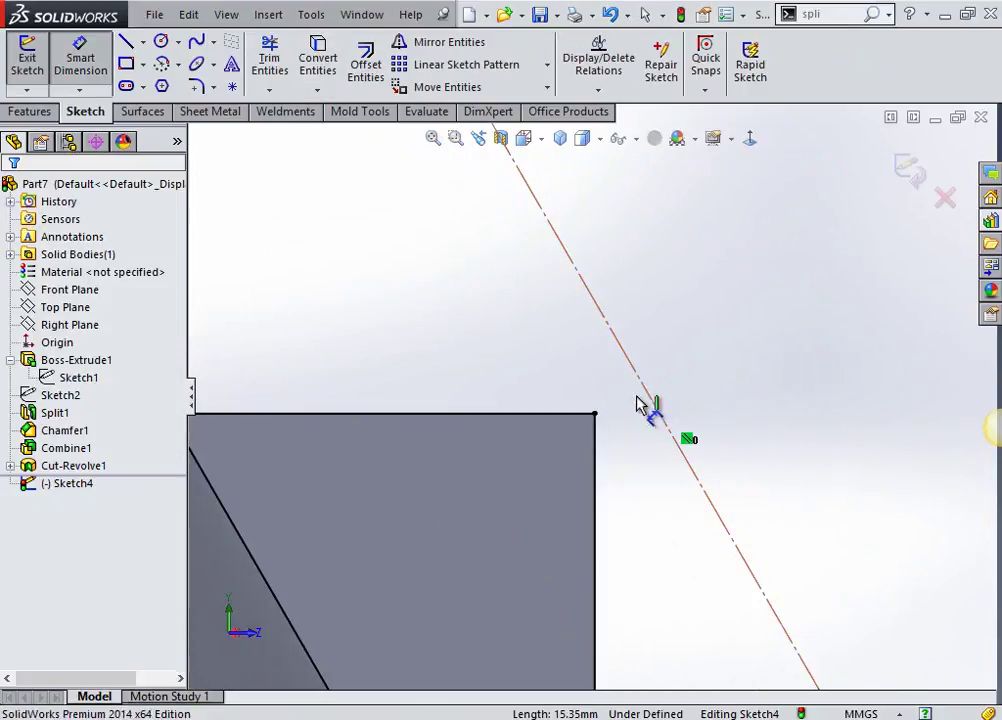
{"action": "left_click", "coordinate": [655, 408]}
{"action": "left_click", "coordinate": [598, 412]}
{"action": "left_click", "coordinate": [578, 391]}
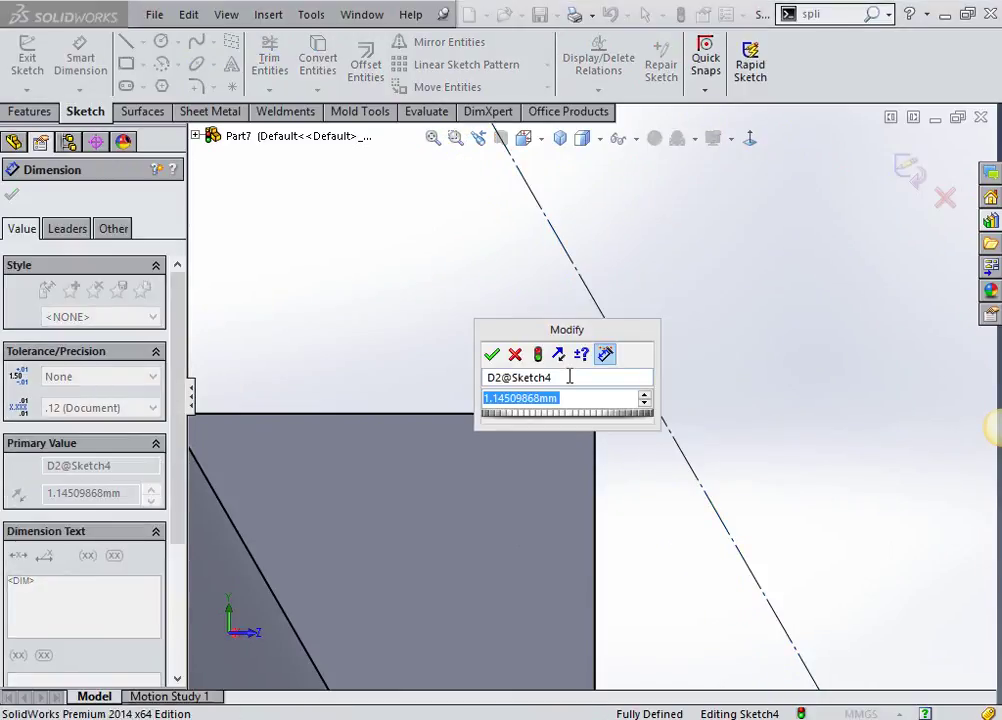
{"action": "type", "text": "3"}
{"action": "key", "text": "Return"}
{"action": "scroll", "coordinate": [577, 388], "scroll_direction": "up", "scroll_amount": 1}
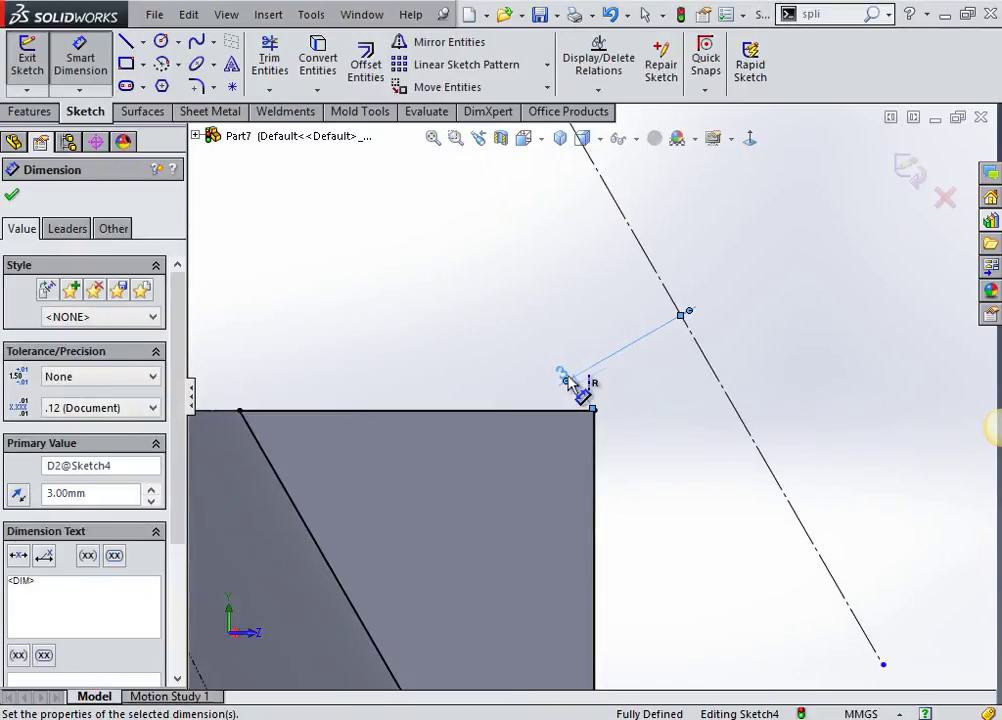
{"action": "scroll", "coordinate": [660, 347], "scroll_direction": "up", "scroll_amount": 3}
{"action": "left_click", "coordinate": [832, 262]}
Exit Sketch4 and apply a 360° revolved cut about Line1 for the second scallop
{"action": "left_click", "coordinate": [907, 173]}
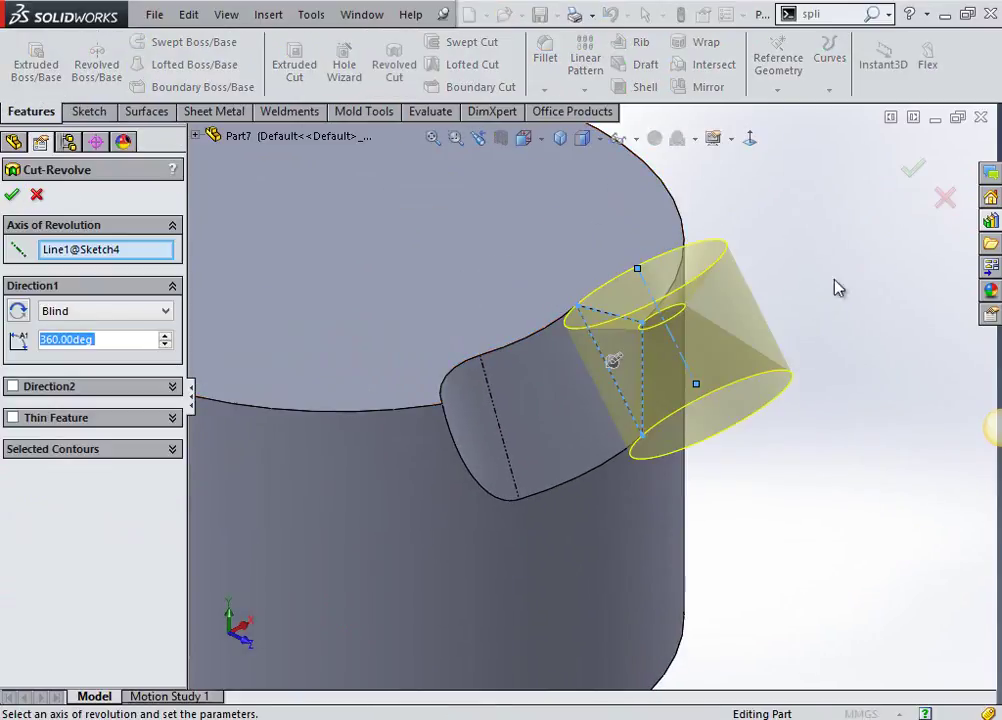
{"action": "left_click", "coordinate": [912, 165]}
{"action": "scroll", "coordinate": [790, 510], "scroll_direction": "up", "scroll_amount": 5}
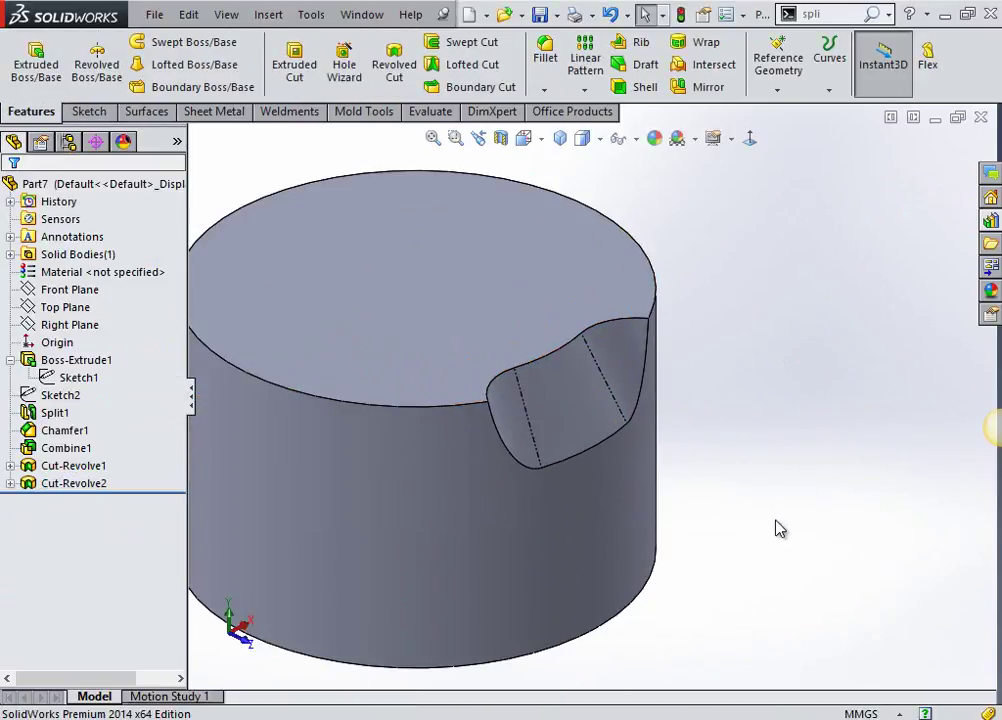
{"action": "right_click_drag", "start_coordinate": [776, 528], "coordinate": [821, 497]}
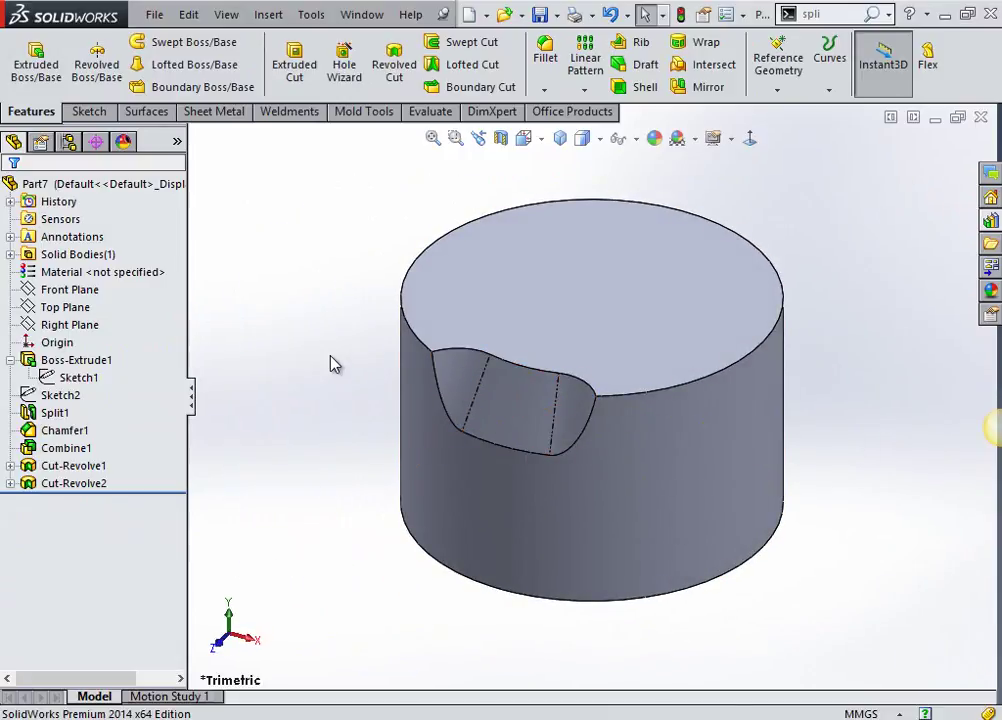
Circular-pattern the three notch faces five times about the bottom circular edge
{"action": "left_click", "coordinate": [585, 90]}
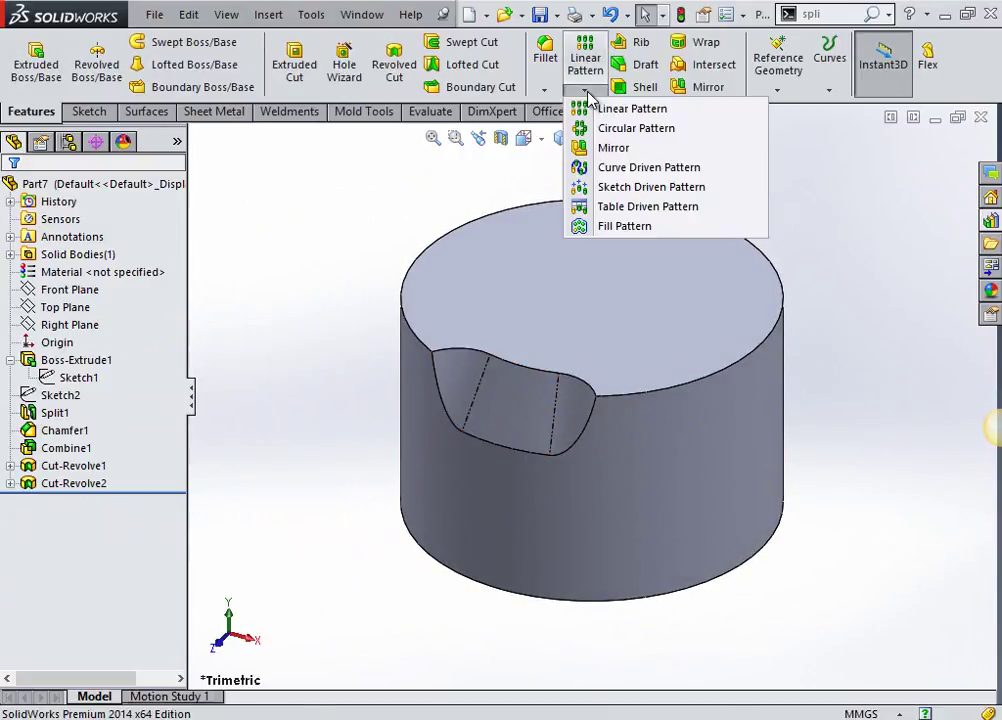
{"action": "left_click", "coordinate": [630, 128]}
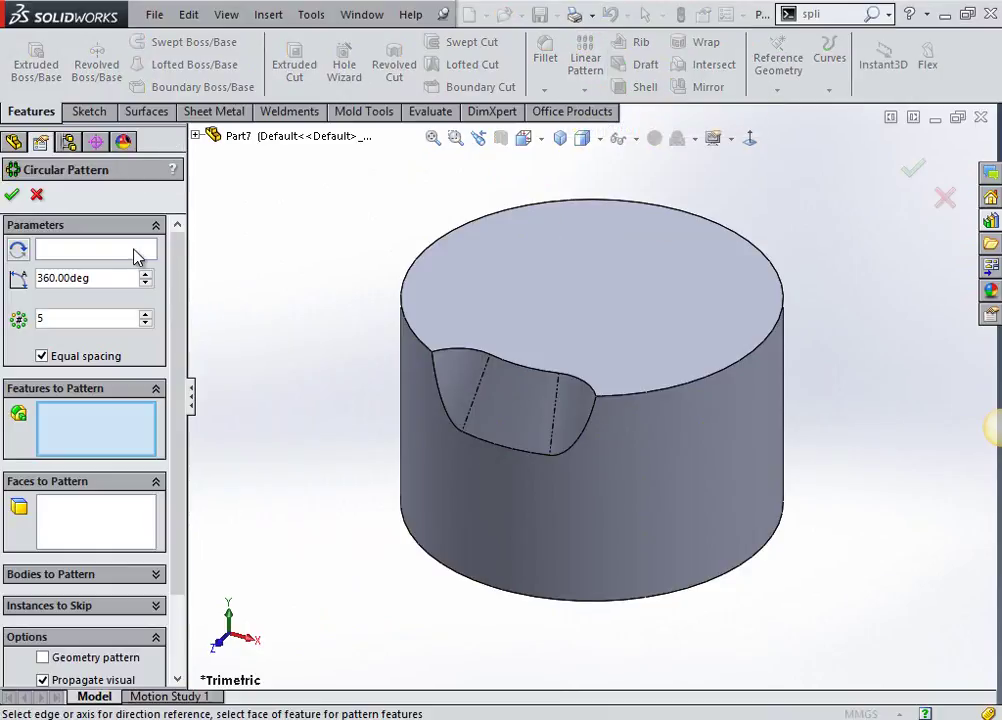
{"action": "left_click", "coordinate": [411, 537]}
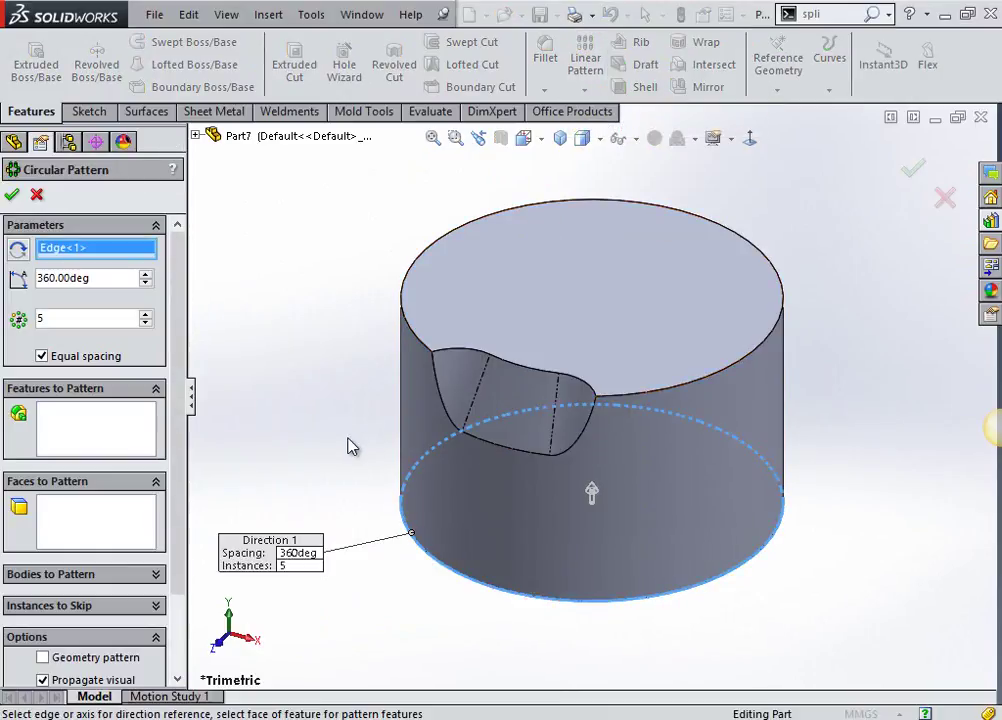
{"action": "left_click", "coordinate": [107, 530]}
{"action": "left_click", "coordinate": [455, 390]}
{"action": "left_click", "coordinate": [505, 398]}
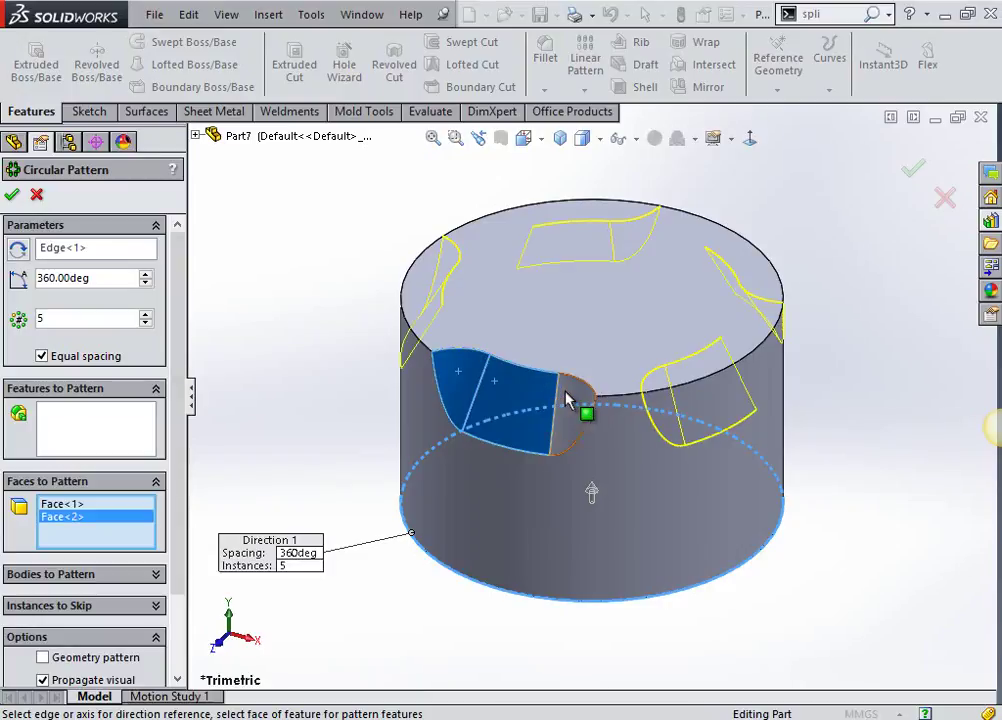
{"action": "left_click", "coordinate": [567, 400]}
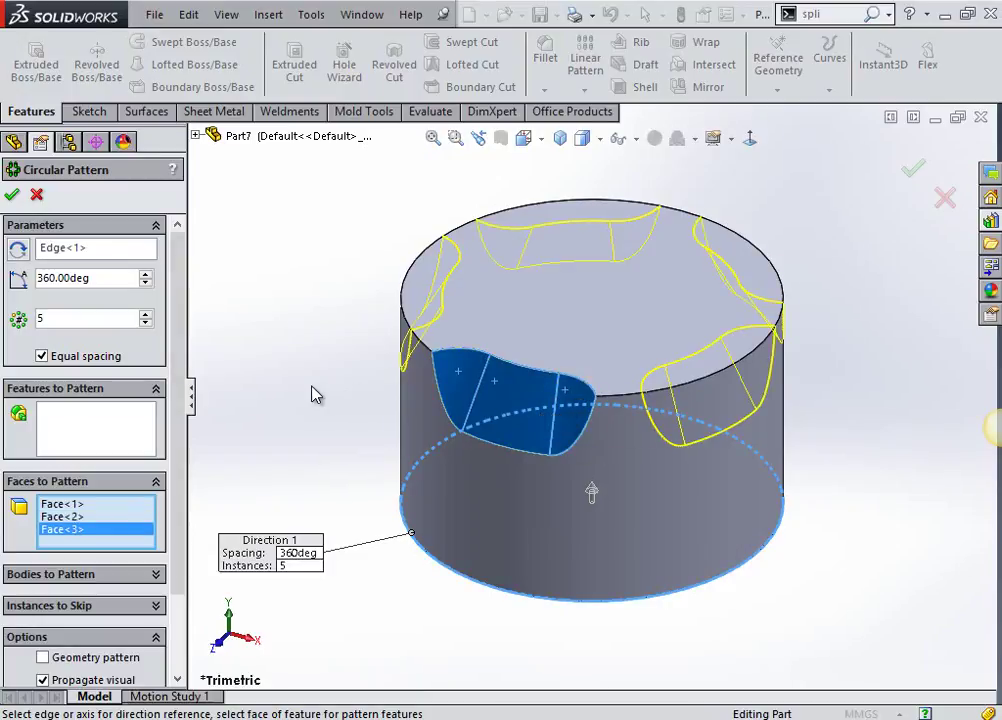
{"action": "right_click", "coordinate": [296, 316]}
{"action": "left_click", "coordinate": [330, 440]}
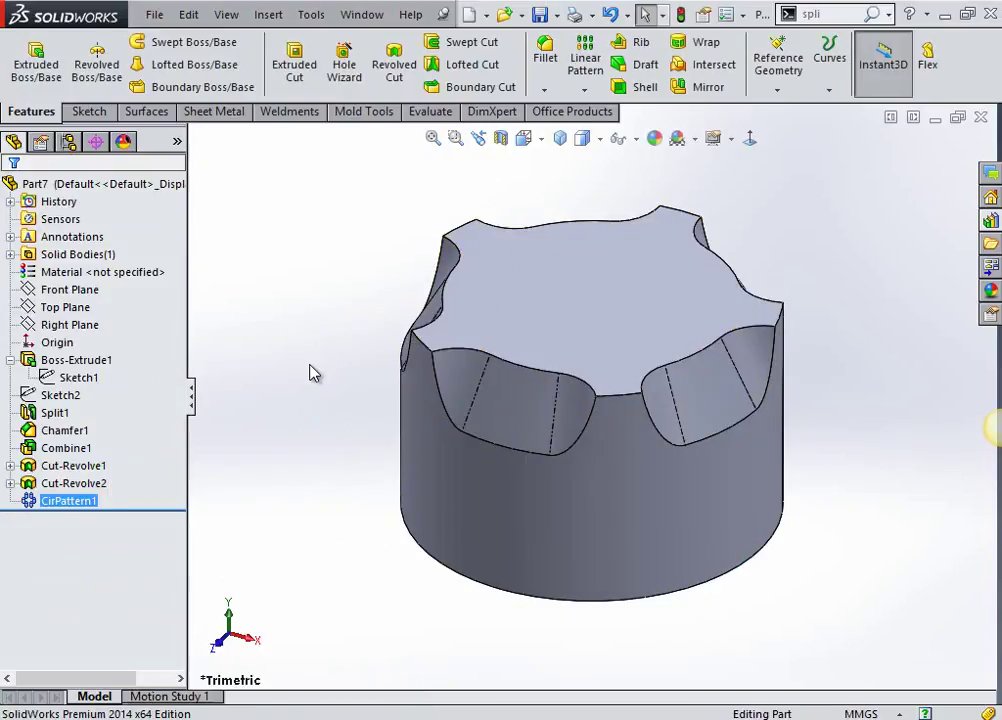
{"action": "mouse_move", "coordinate": [614, 308]}
{"action": "middle_mouse_down"}
{"action": "mouse_move", "coordinate": [640, 530]}
{"action": "mouse_move", "coordinate": [649, 454]}
{"action": "mouse_move", "coordinate": [472, 510]}
{"action": "mouse_move", "coordinate": [575, 488]}
{"action": "mouse_move", "coordinate": [620, 561]}
{"action": "middle_mouse_up"}
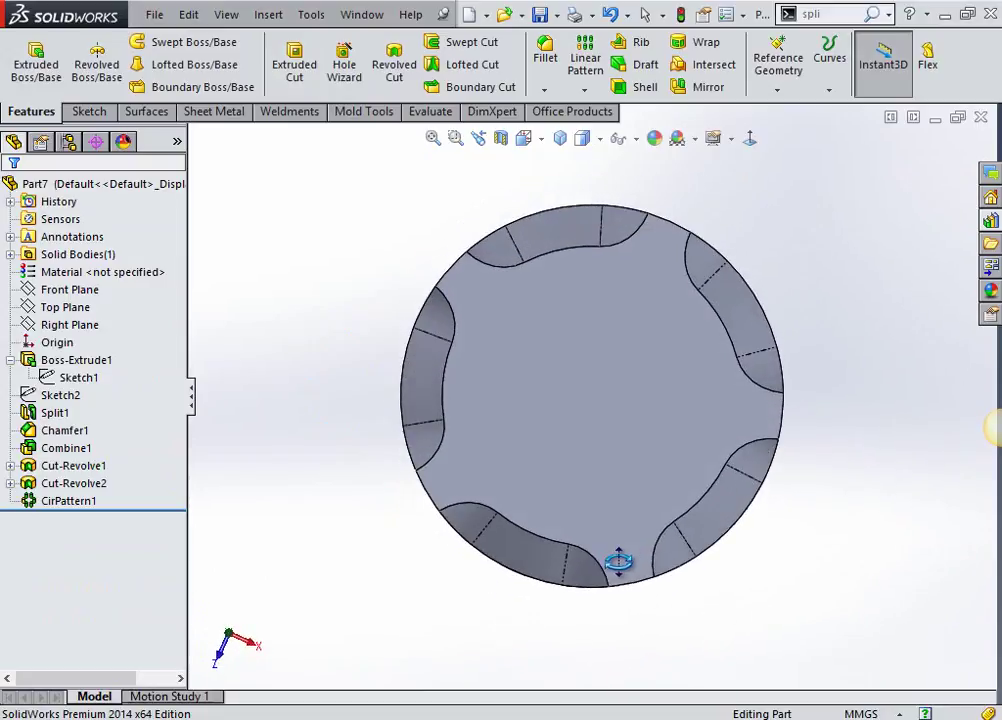
{"action": "right_click_drag", "start_coordinate": [355, 608], "coordinate": [454, 555]}
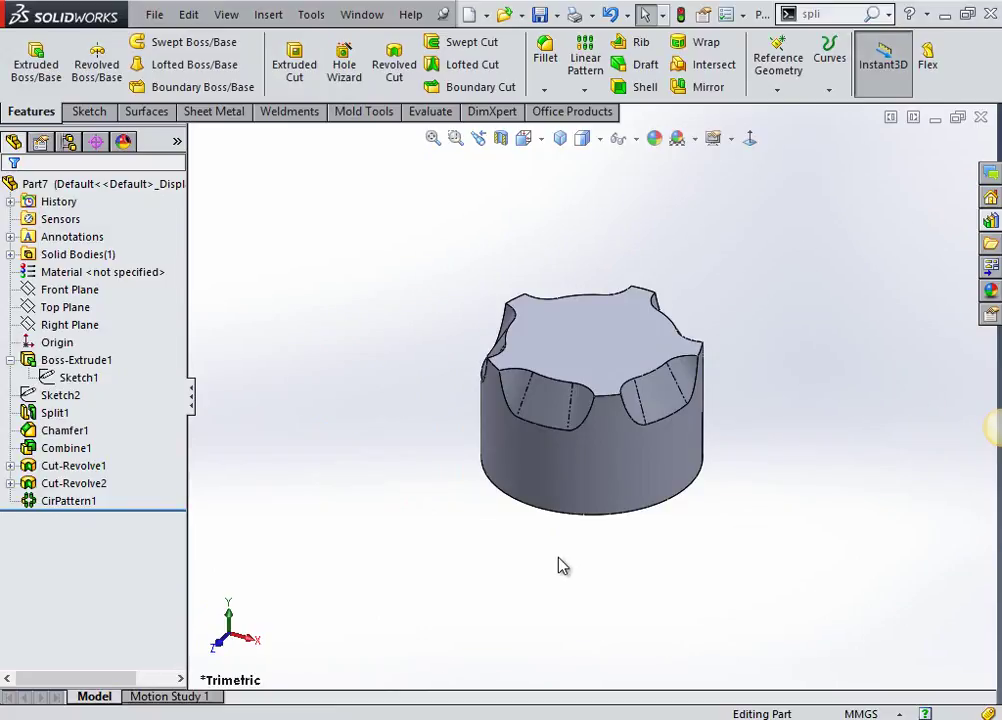
{"action": "scroll", "coordinate": [615, 369], "scroll_direction": "down", "scroll_amount": 3}
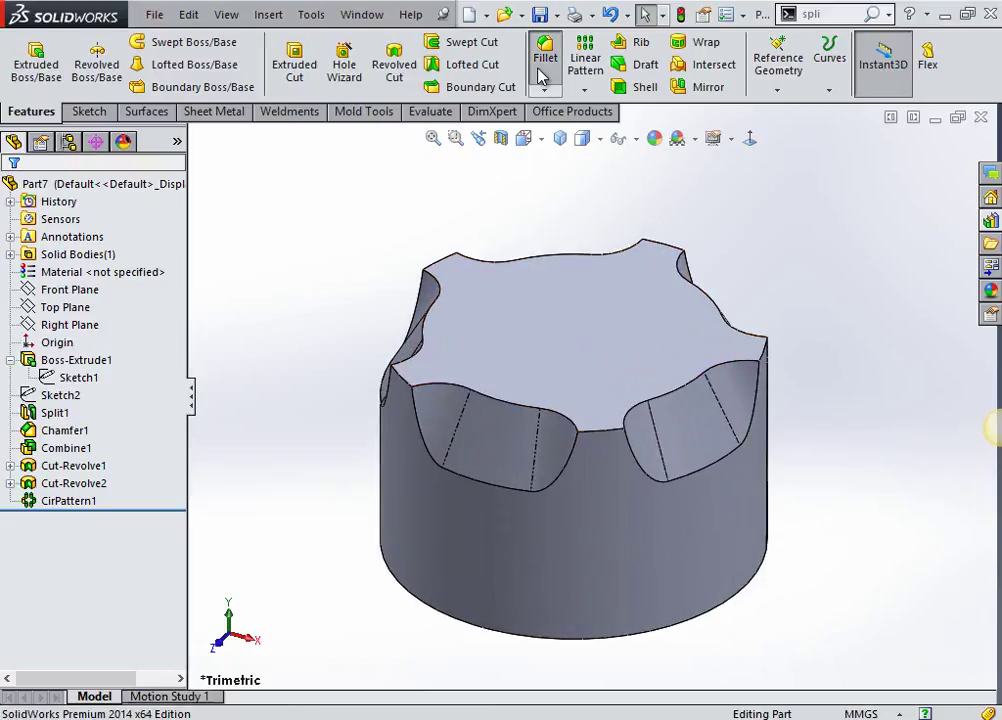
Apply a 5 mm fillet to the top rim edge and all notch edges
{"action": "left_click", "coordinate": [541, 78]}
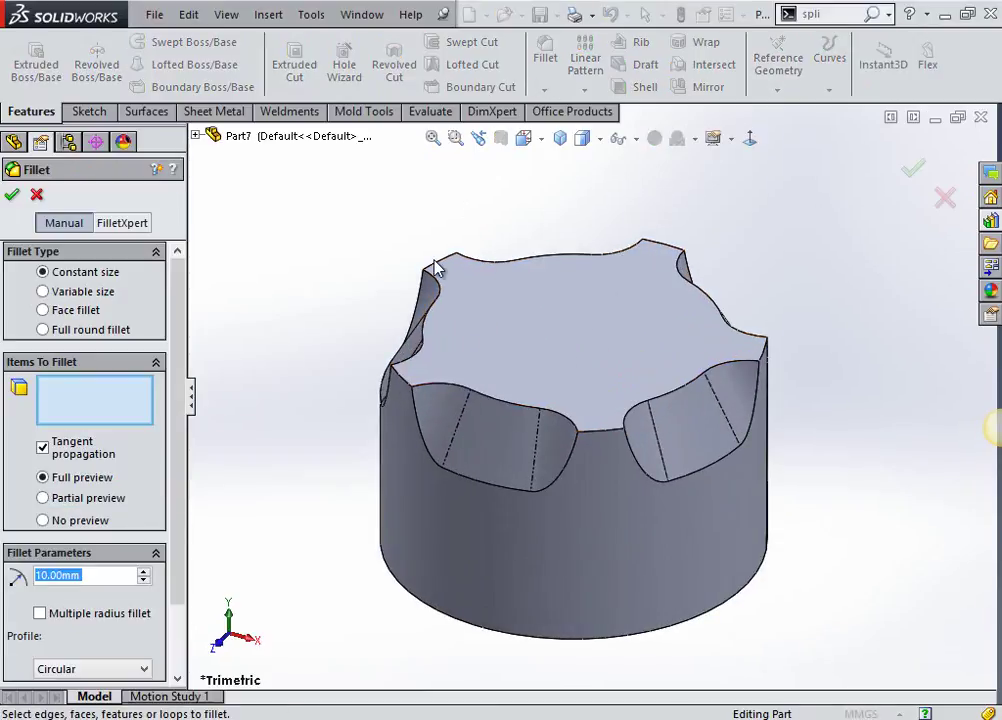
{"action": "left_click", "coordinate": [401, 386]}
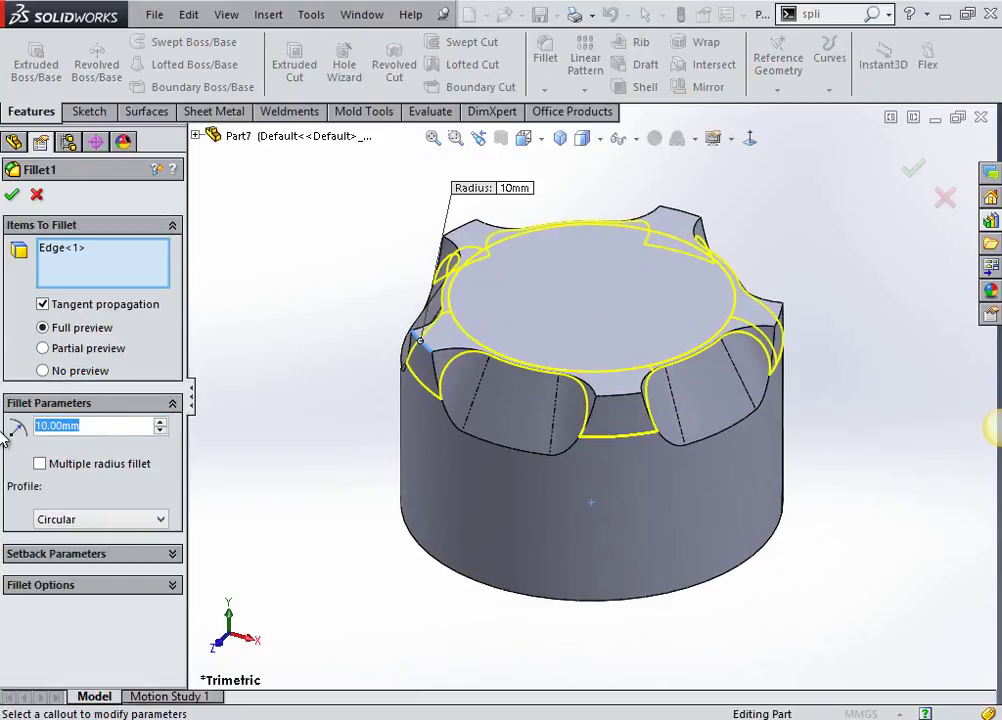
{"action": "type", "text": "5"}
{"action": "key", "text": "Return"}
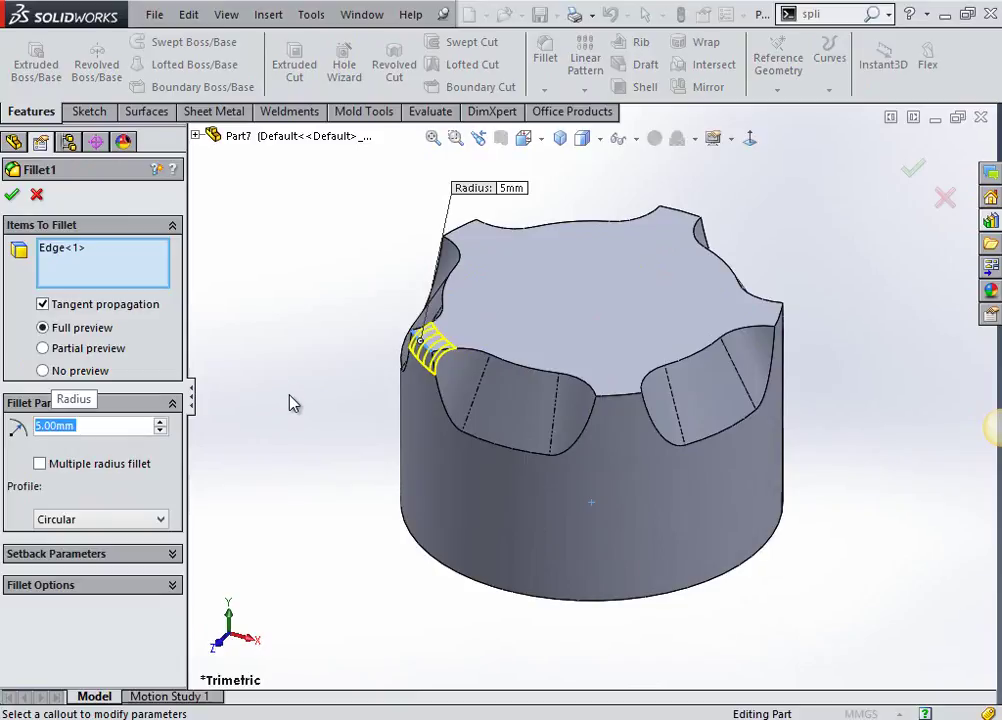
{"action": "left_click", "coordinate": [605, 402]}
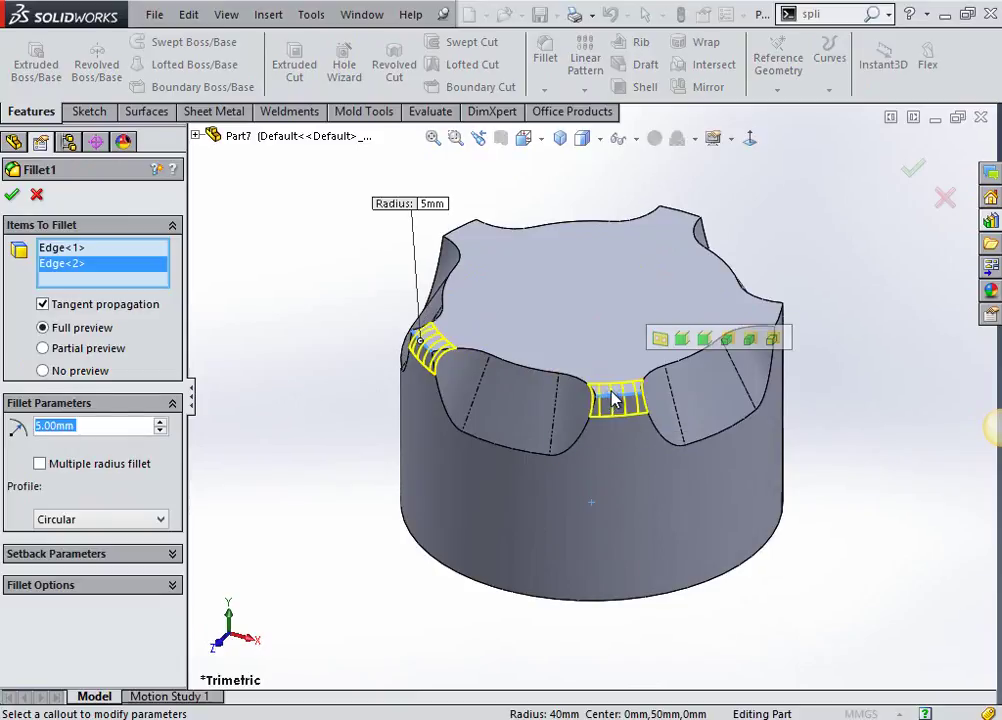
{"action": "left_click", "coordinate": [728, 339]}
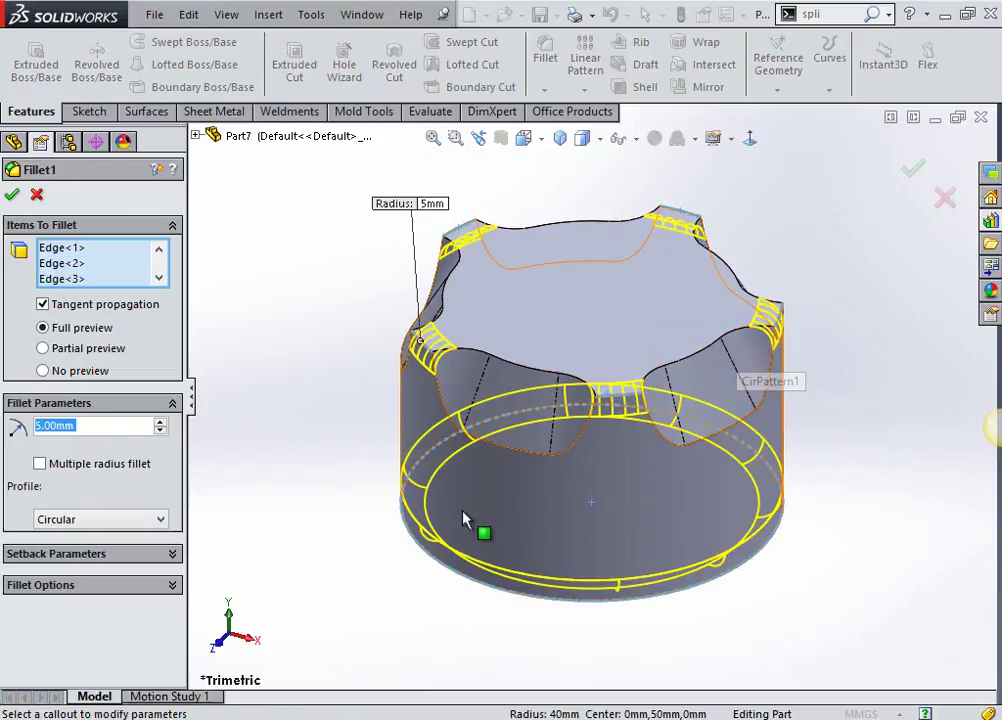
{"action": "mouse_move", "coordinate": [488, 420]}
{"action": "middle_mouse_down", "text": "shift"}
{"action": "mouse_move", "coordinate": [497, 572]}
{"action": "mouse_move", "coordinate": [510, 458]}
{"action": "middle_mouse_up", "text": "shift"}
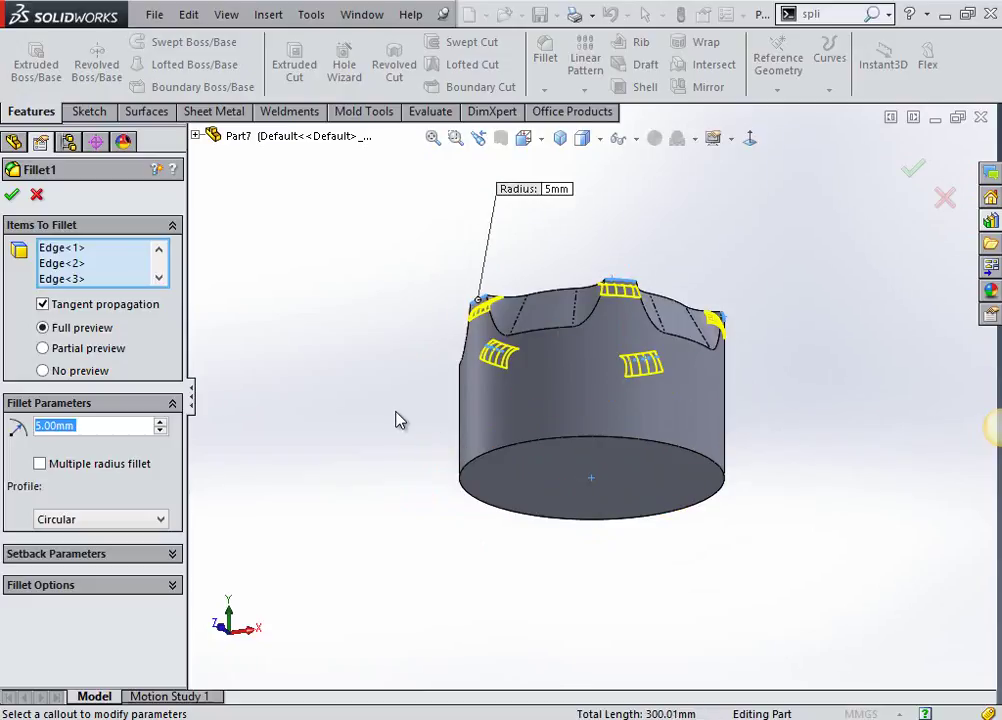
{"action": "middle_click_drag", "start_coordinate": [394, 461], "coordinate": [380, 568]}
{"action": "right_click", "coordinate": [388, 456]}
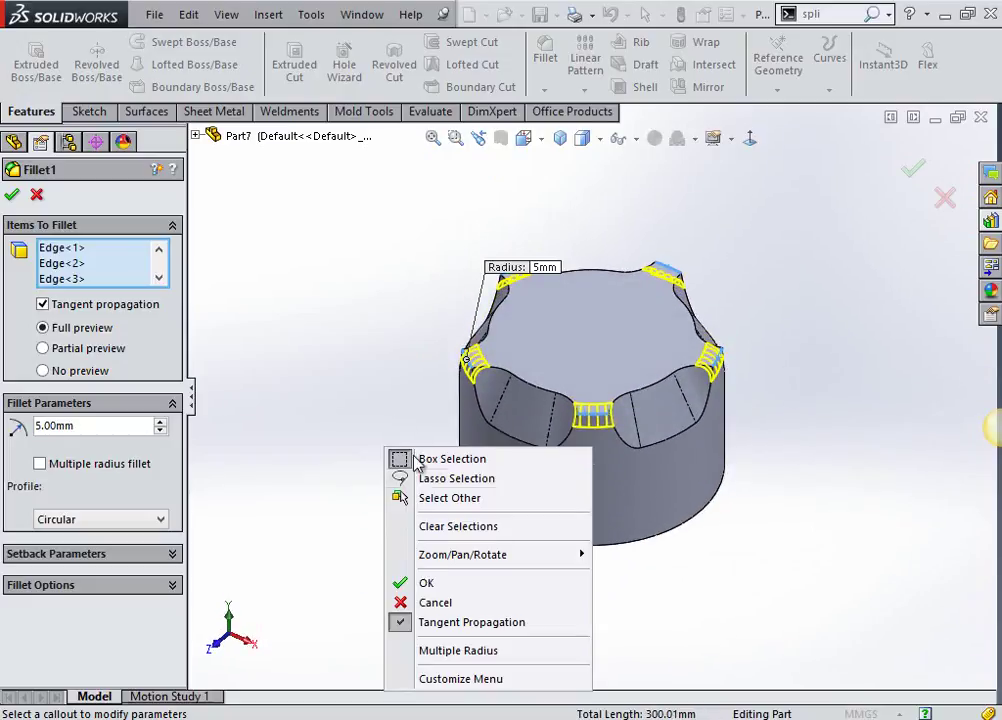
{"action": "left_click", "coordinate": [425, 578]}
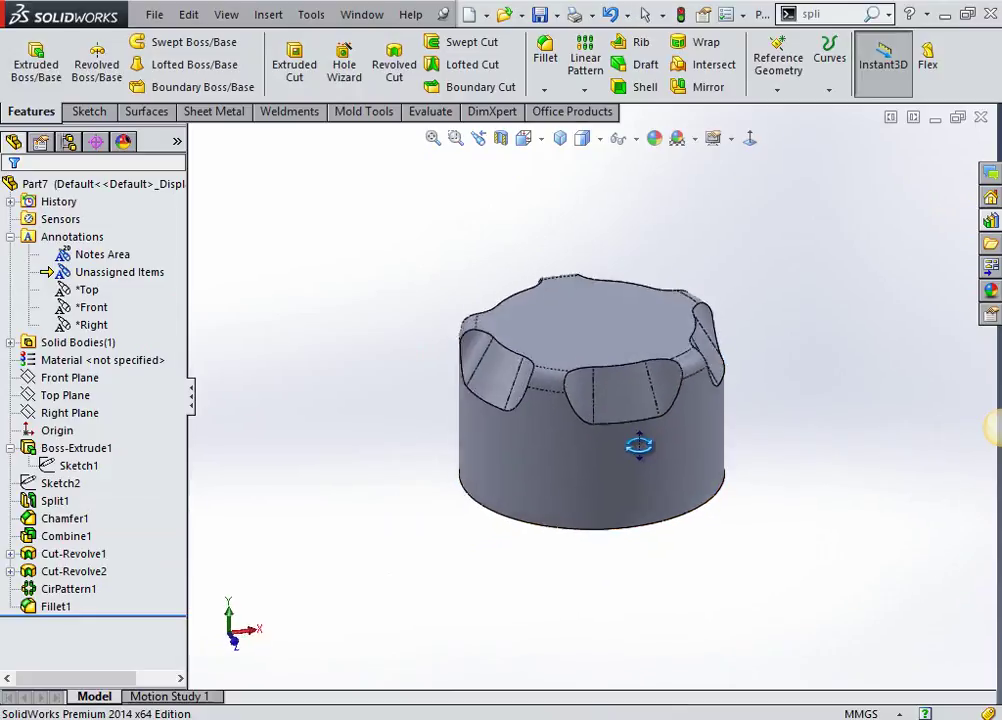